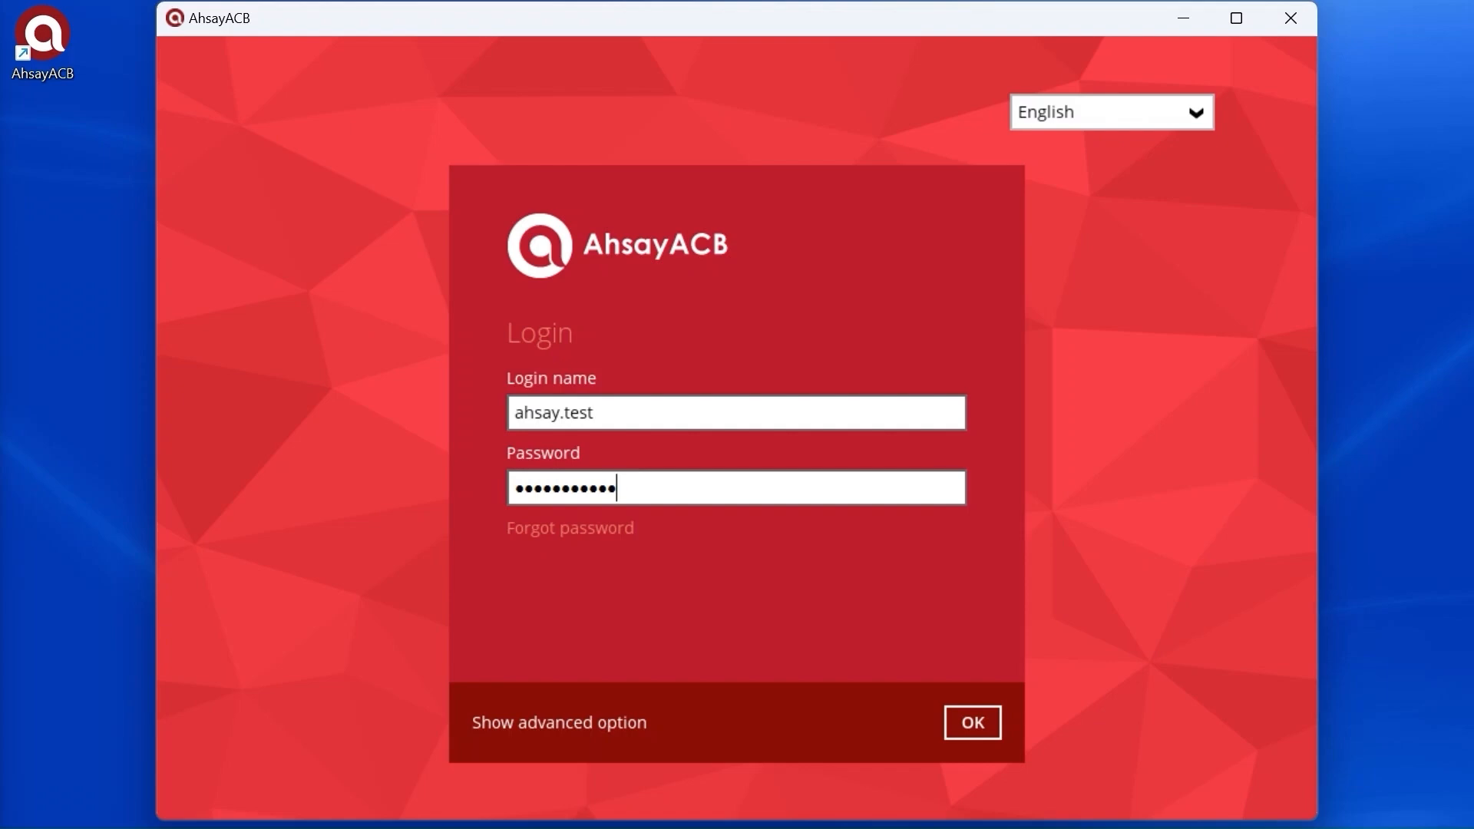
# Step: Log in to AhsayACB and start adding a new backup set from Backup Sets
pyautogui.click(964, 727)
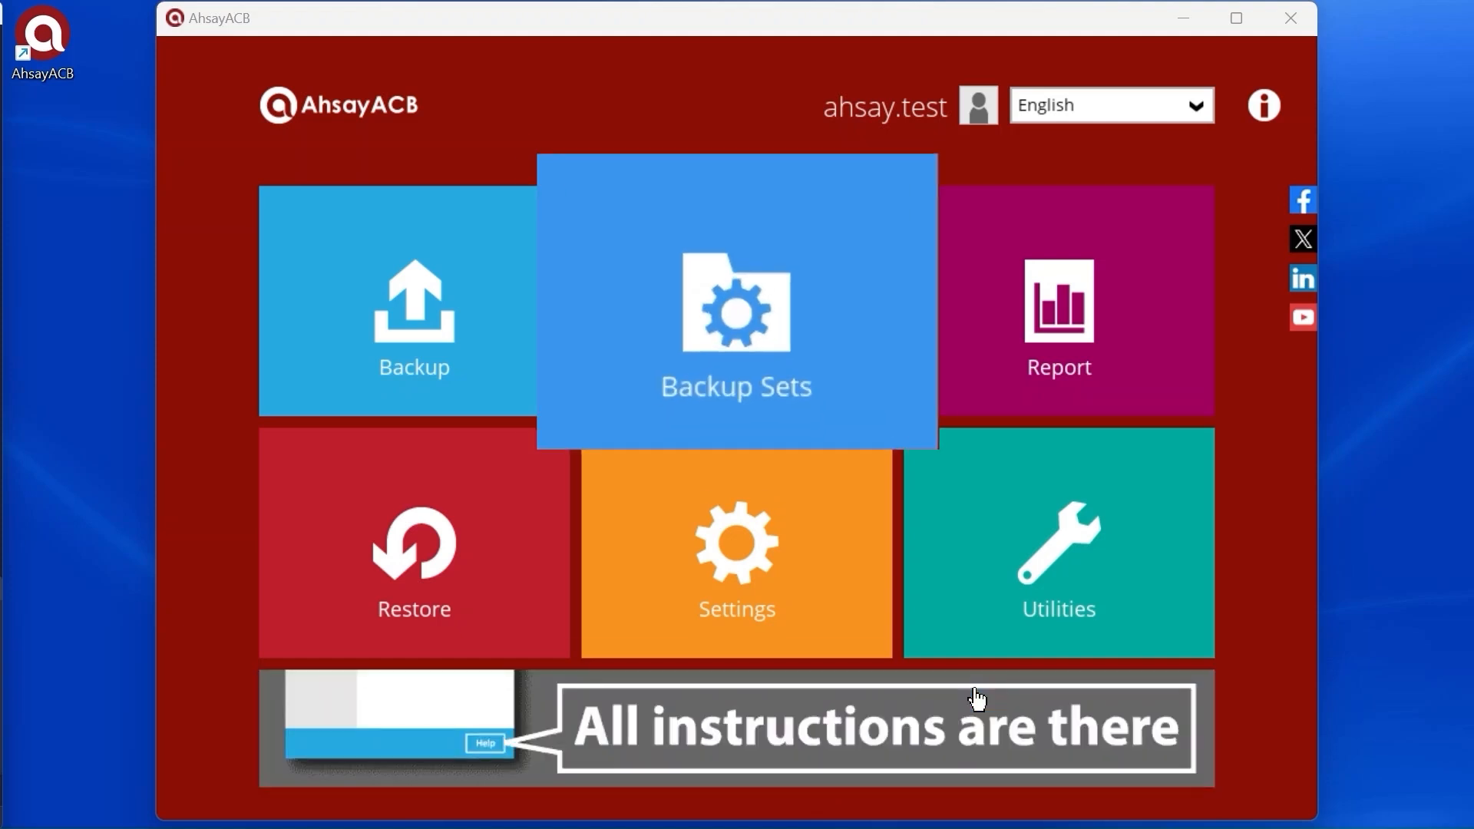
pyautogui.click(815, 376)
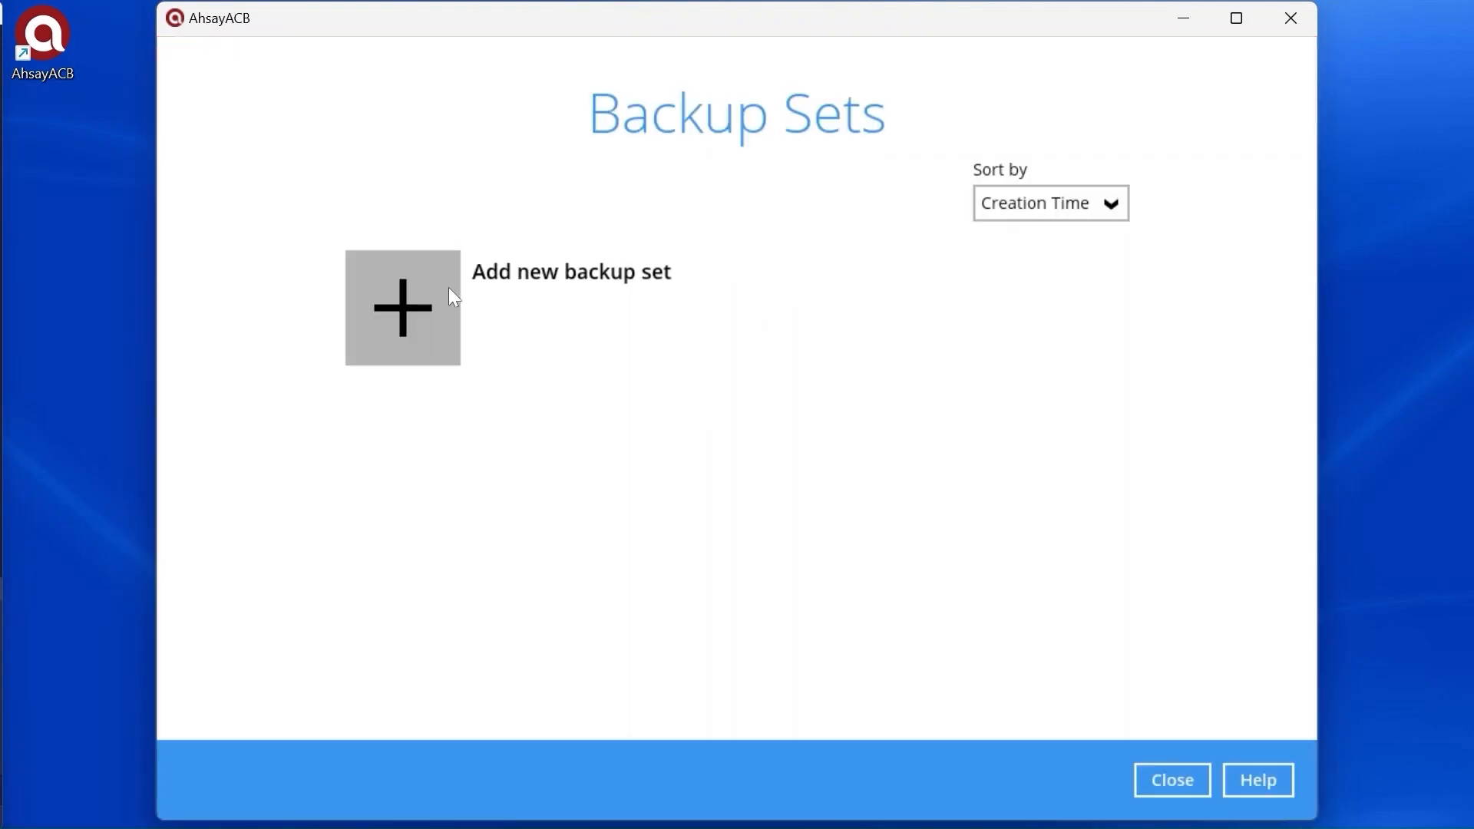
pyautogui.click(401, 304)
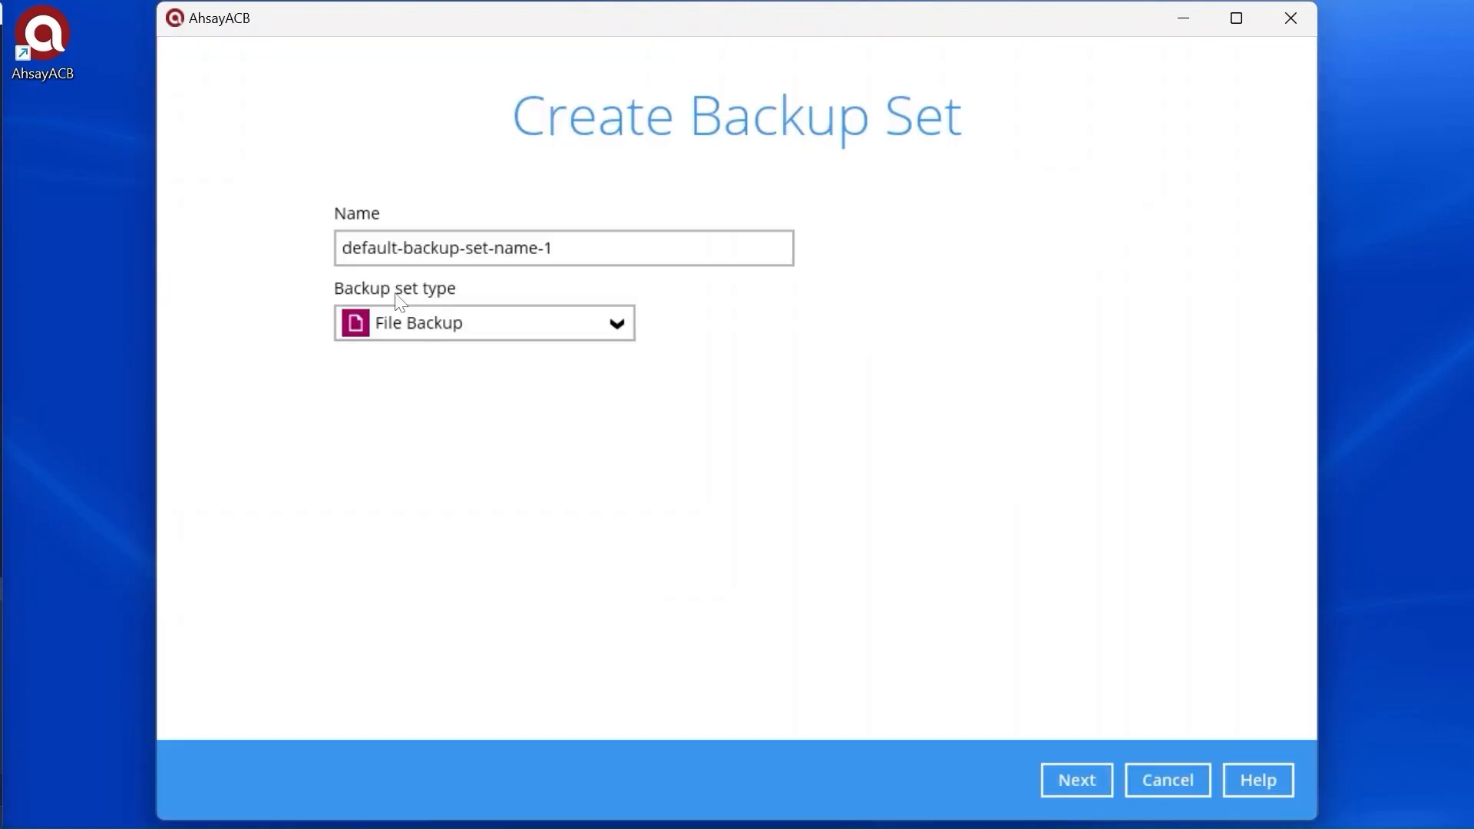
# Step: Name the set 'Client Run Microsoft 365 Backup Set' as a Microsoft 365 Backup, Global region, and continue
pyautogui.moveTo(553, 248); pyautogui.dragTo(304, 249)
pyautogui.write('Client Run Microsoft 365 Backup Set')
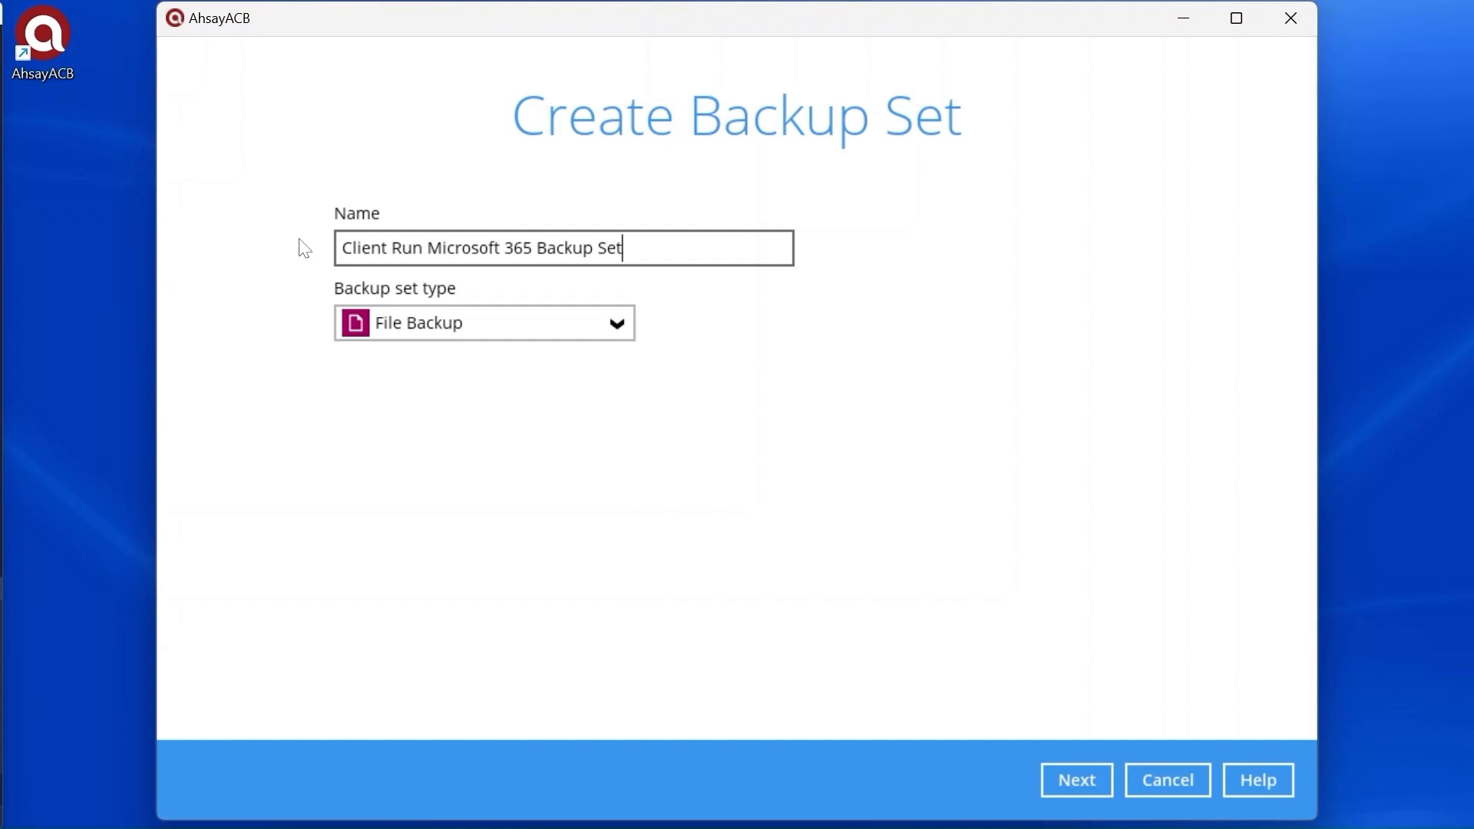
pyautogui.click(558, 323)
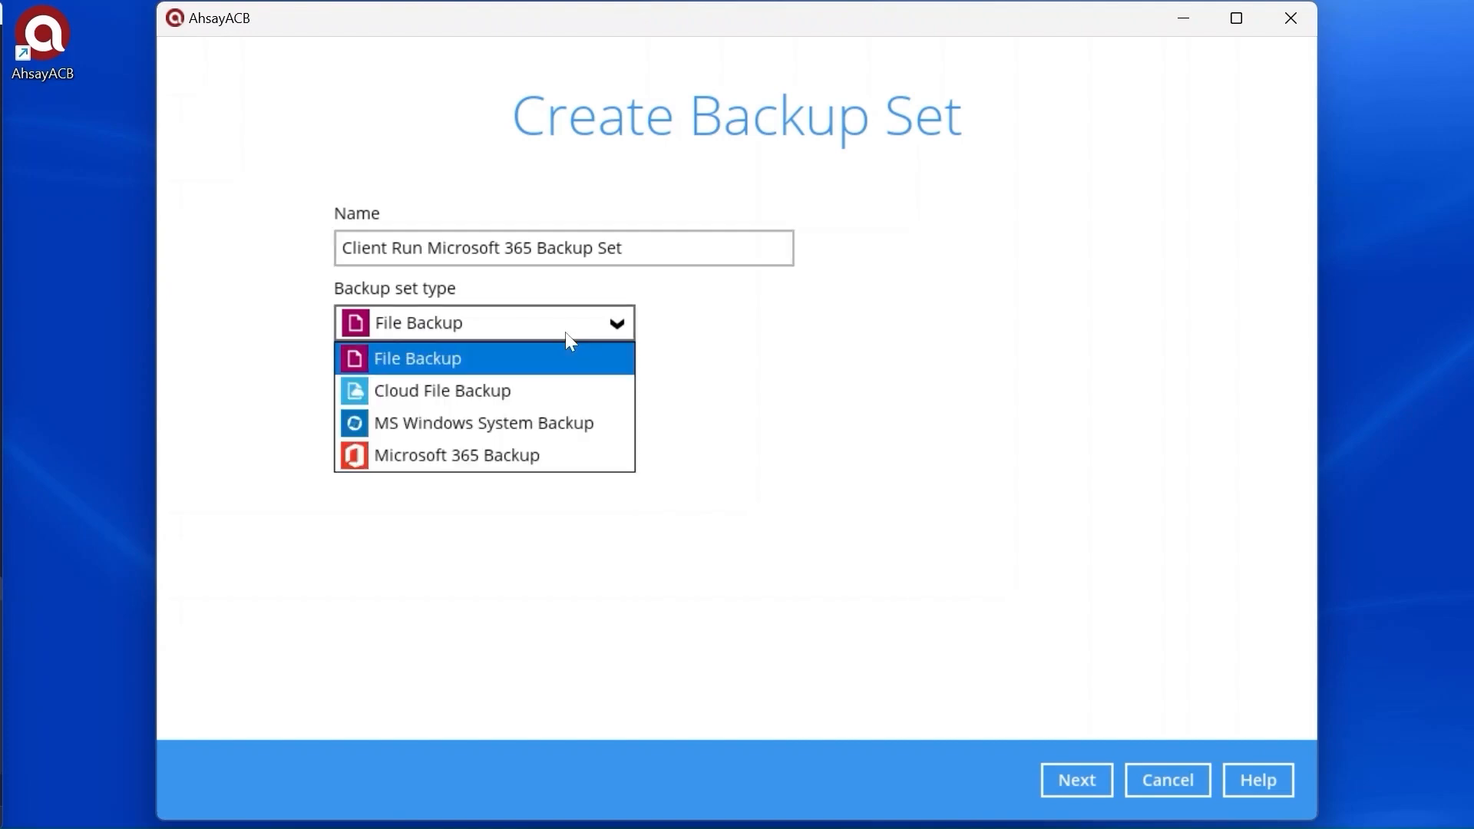
pyautogui.click(557, 461)
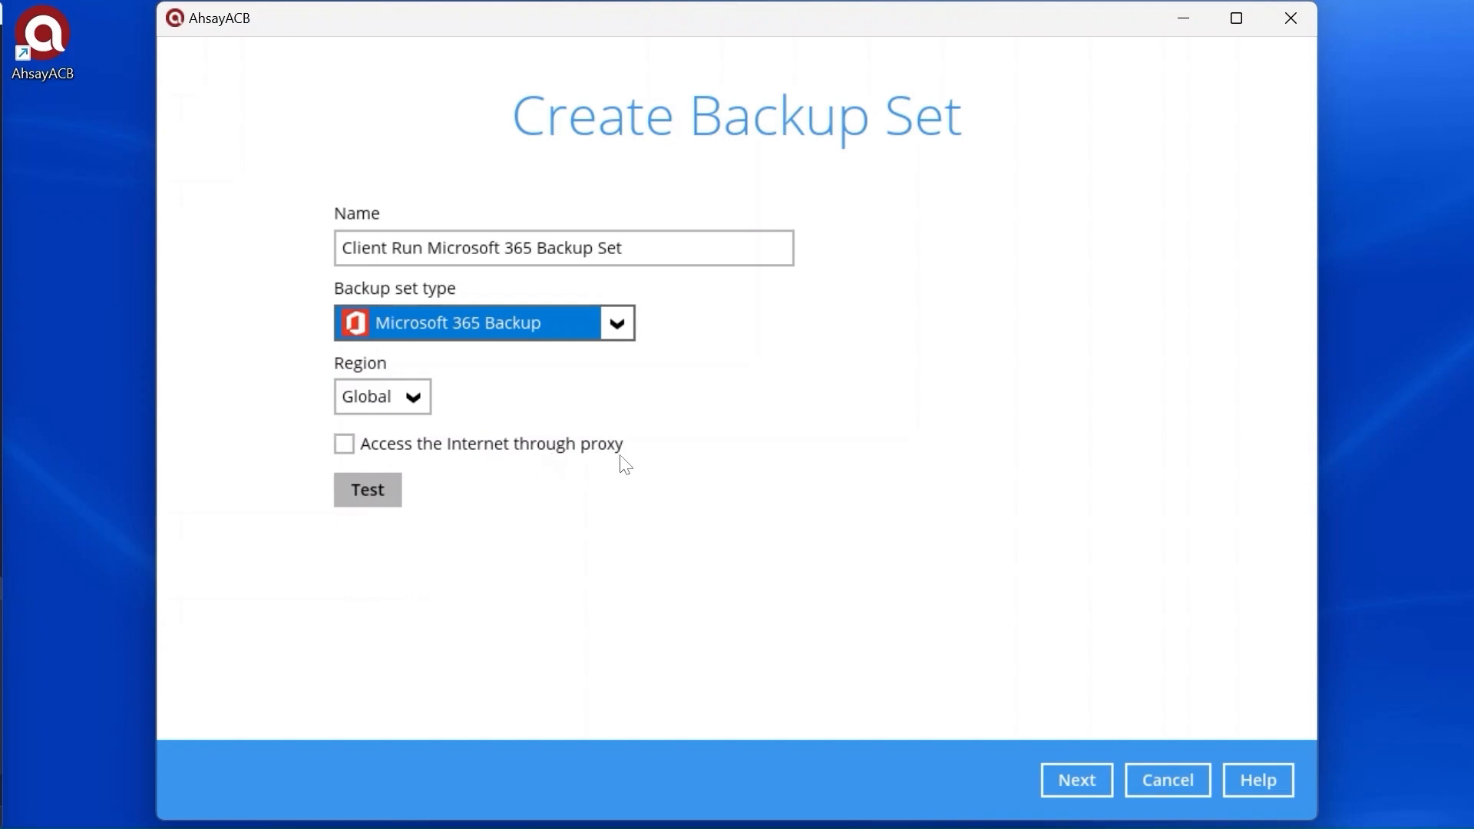
pyautogui.click(416, 400)
pyautogui.click(526, 403)
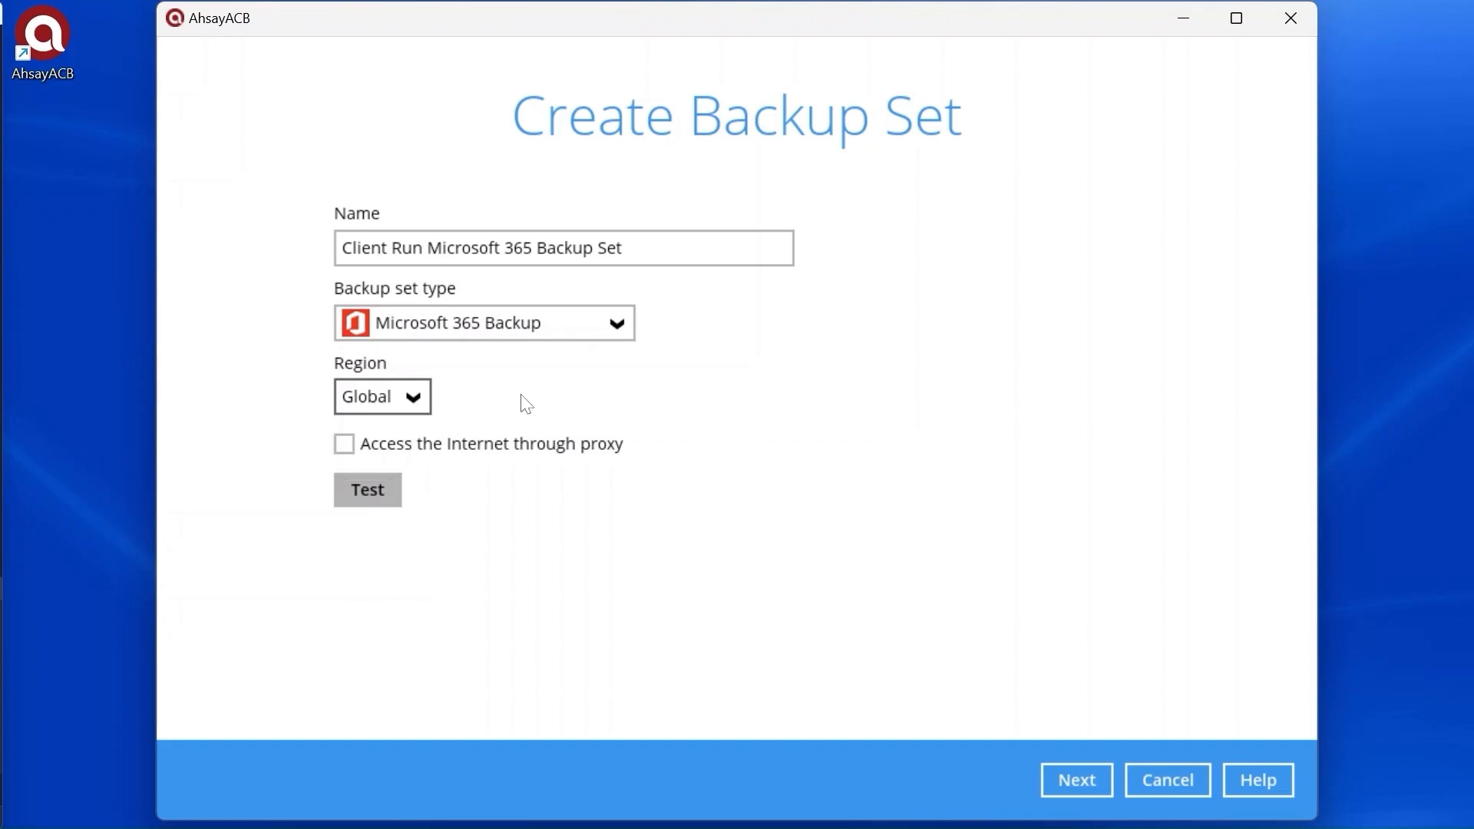
pyautogui.click(1090, 769)
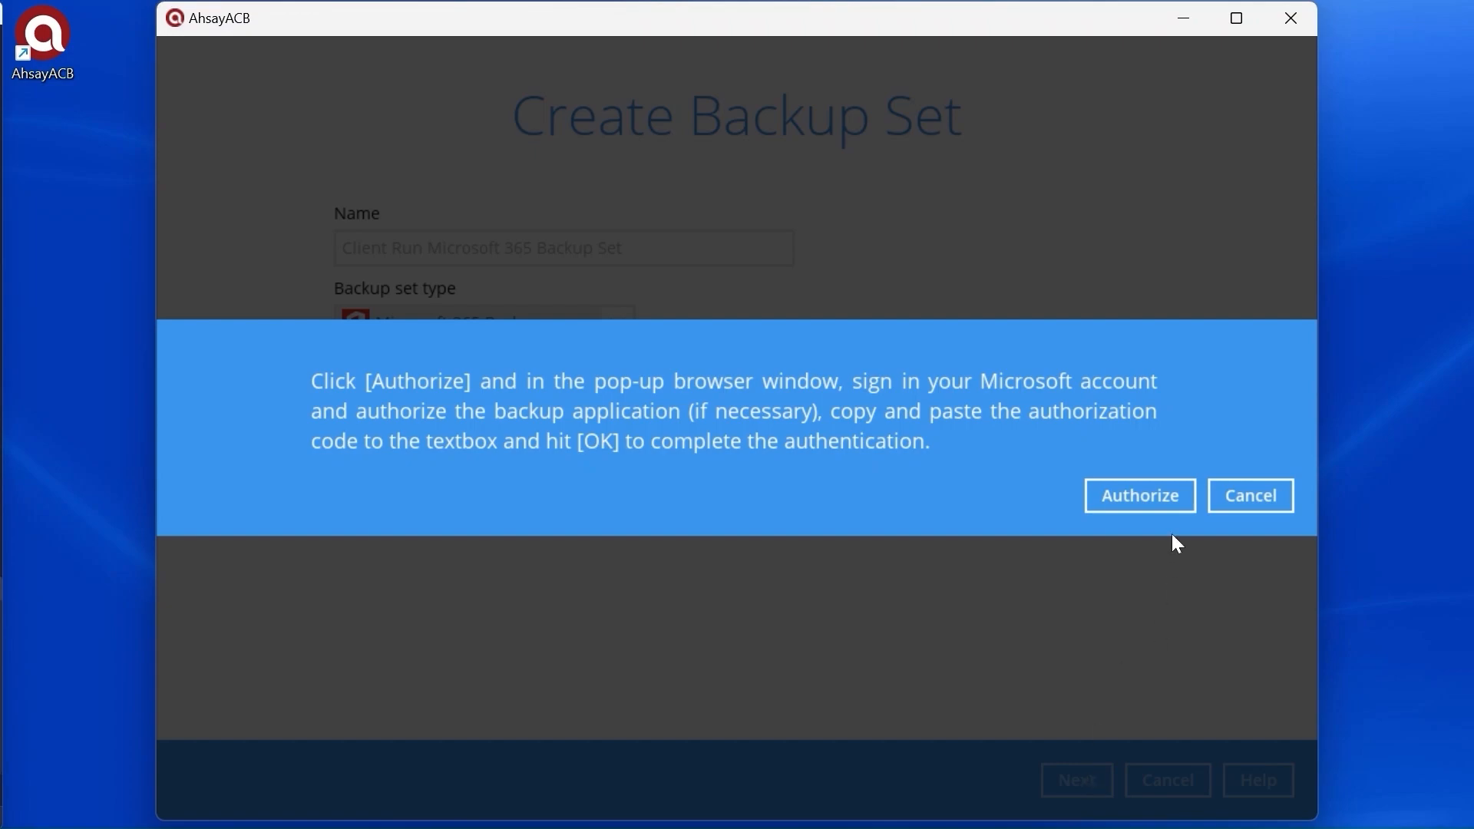
# Step: Authorize in Chrome by signing in with the Microsoft account's email and password
pyautogui.click(1142, 494)
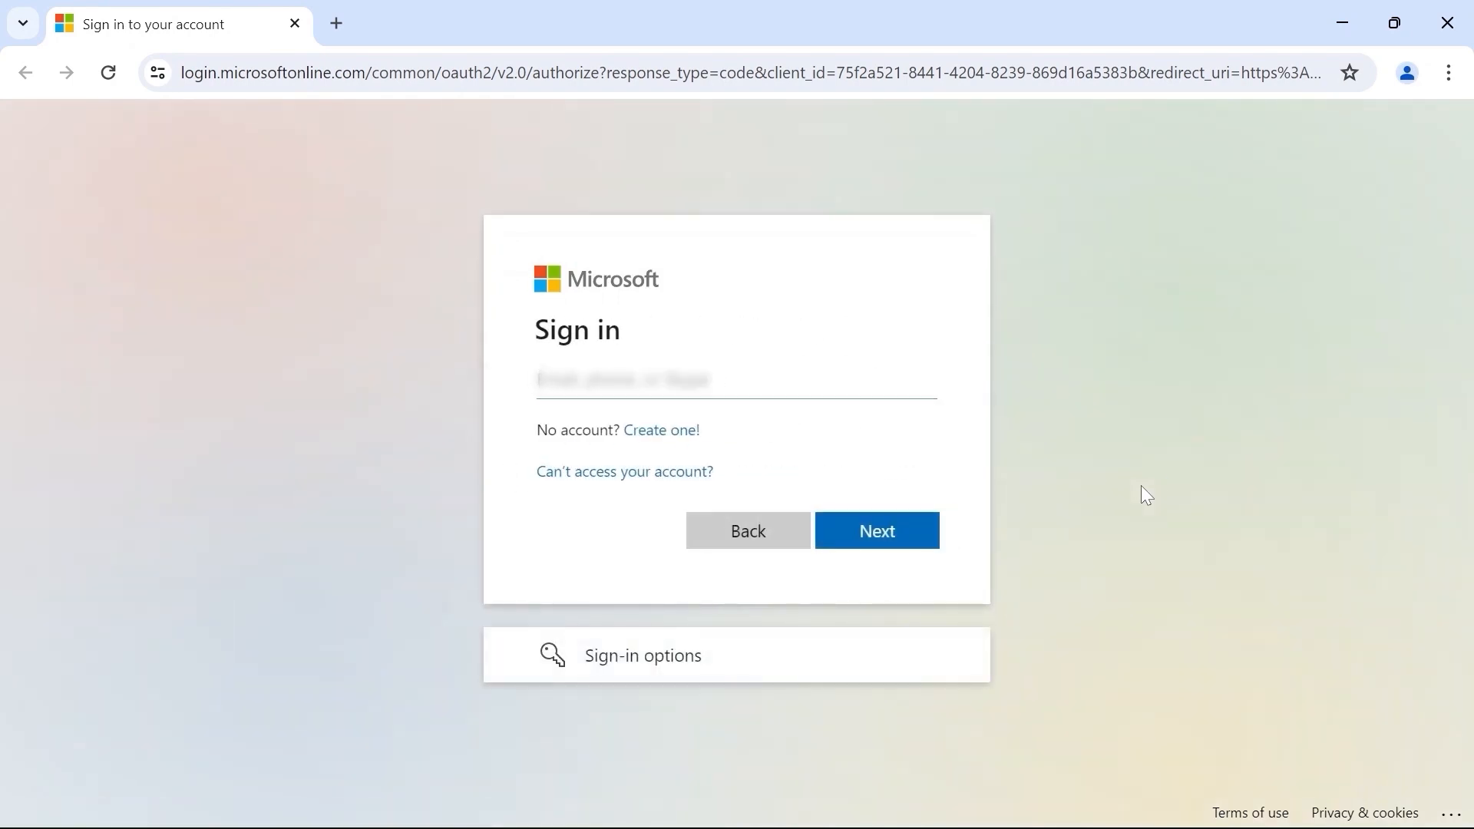
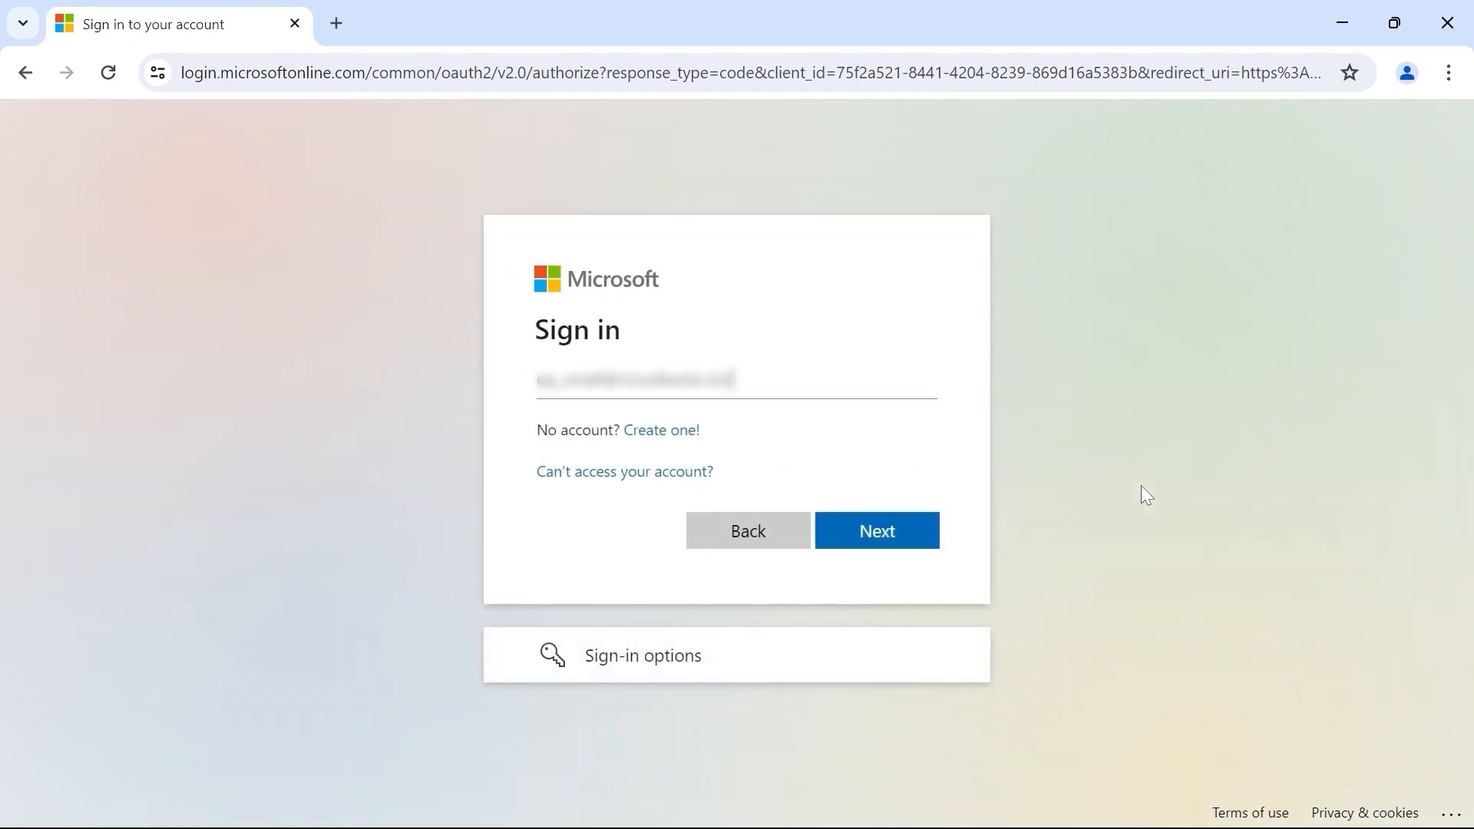
pyautogui.click(915, 532)
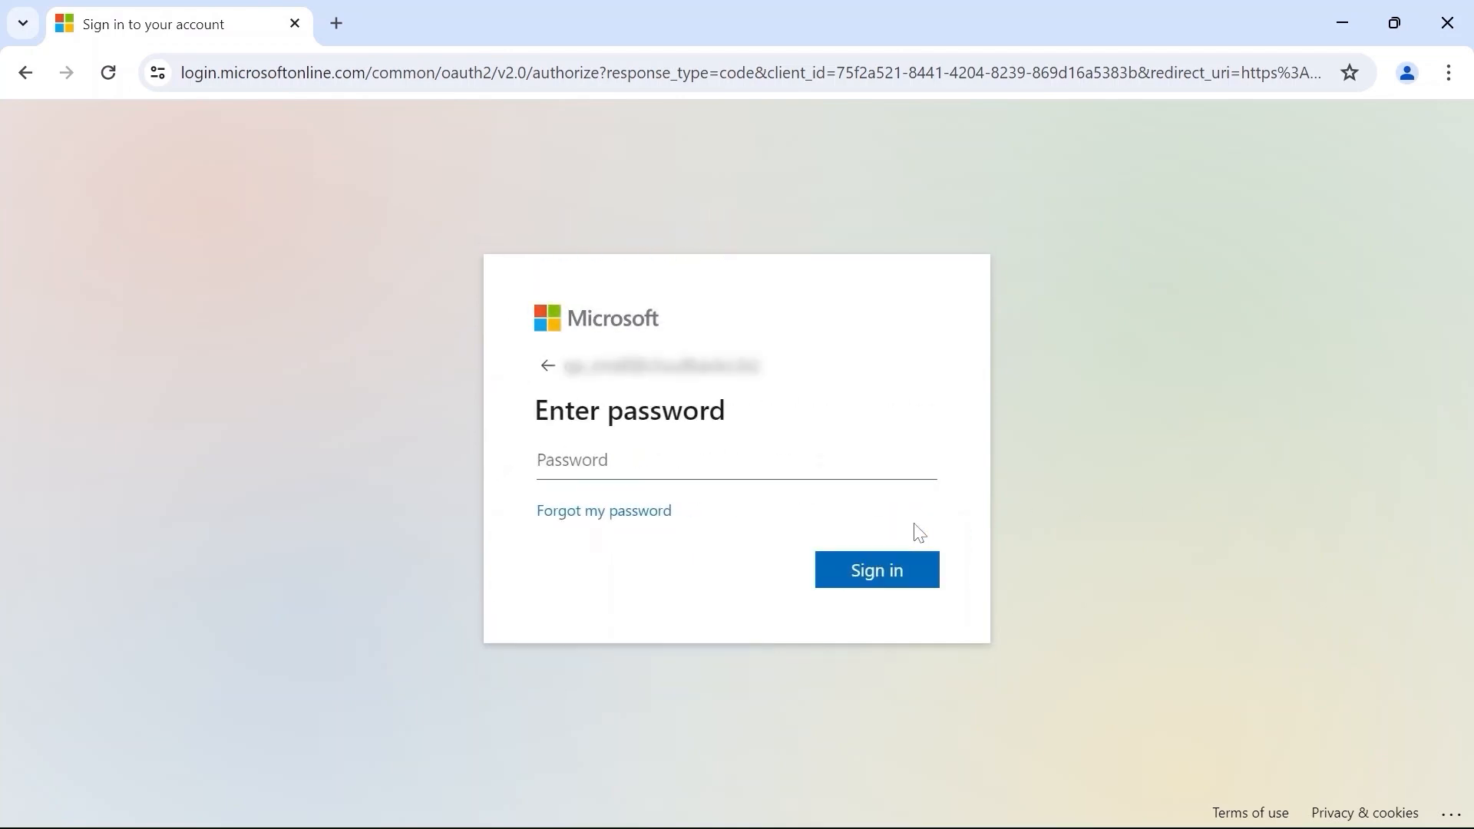
pyautogui.write('•••••••')
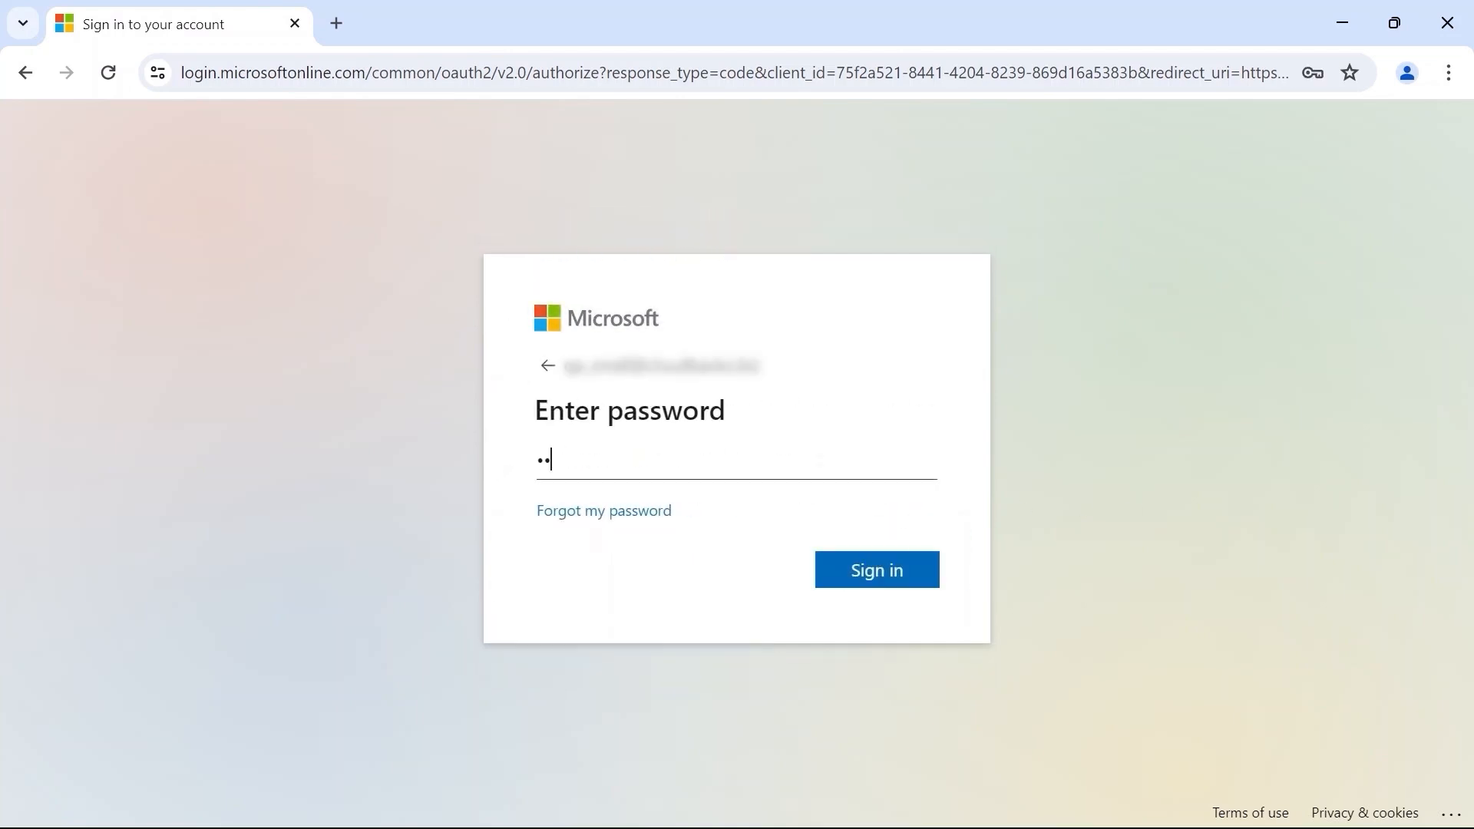
pyautogui.write('•')
pyautogui.click(861, 569)
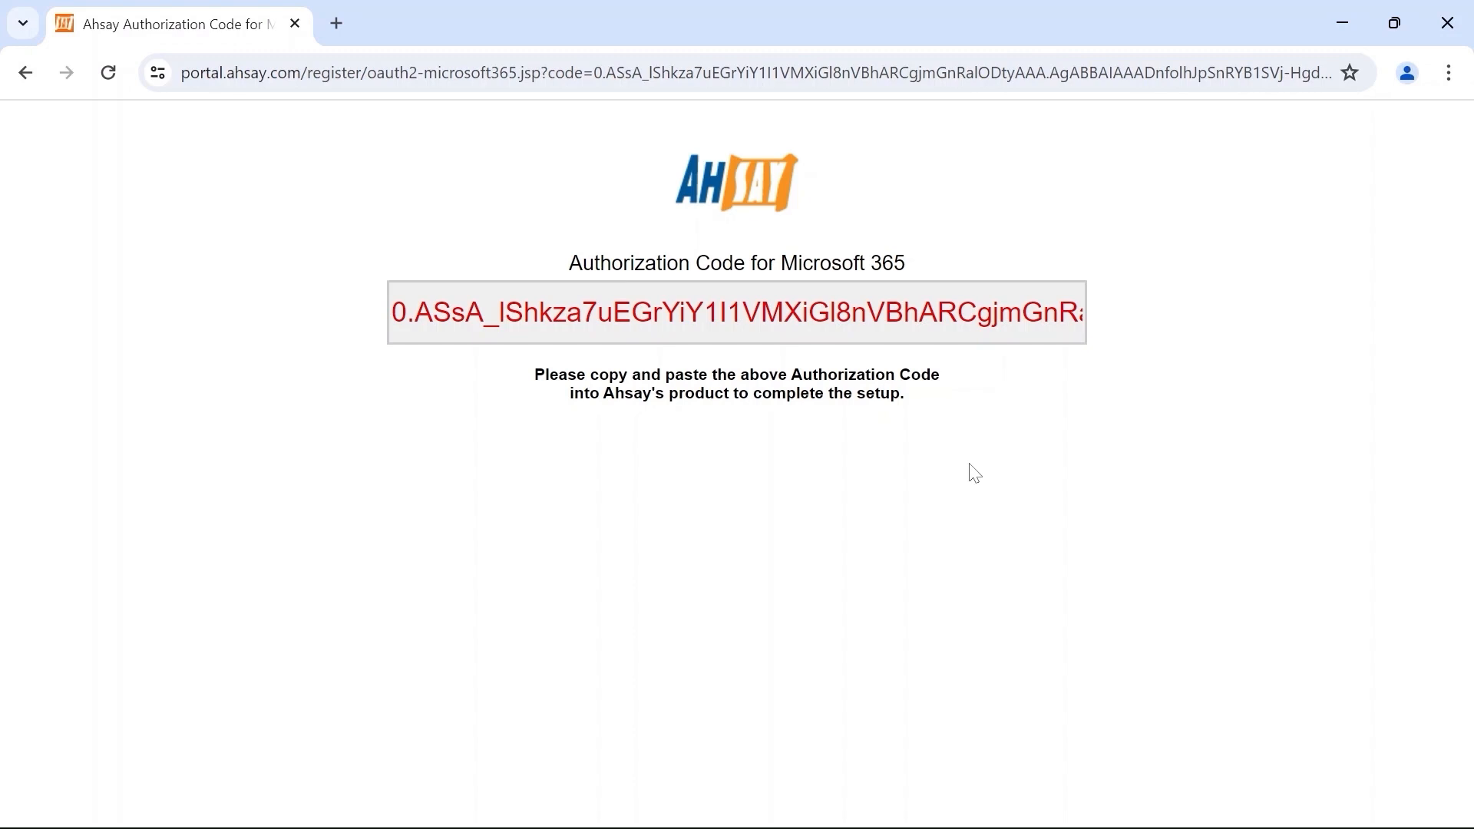
# Step: Copy the Microsoft 365 authorization code and return to AhsayACB
pyautogui.click(891, 324)
pyautogui.rightClick(891, 324)
pyautogui.click(924, 427)
pyautogui.click(925, 816)
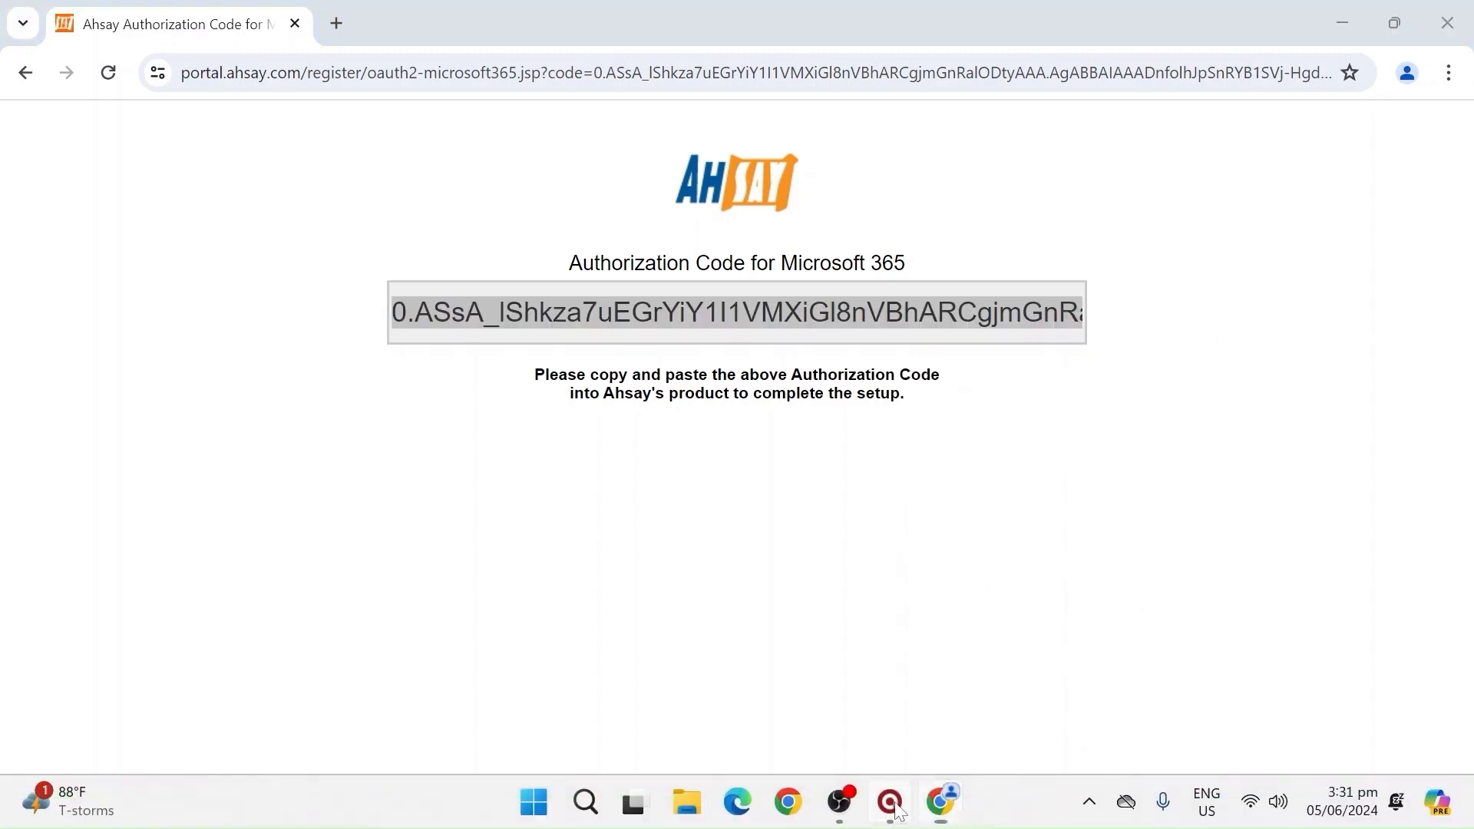
# Step: Paste the copied authorization code into AhsayACB's prompt and confirm it
pyautogui.rightClick(780, 454)
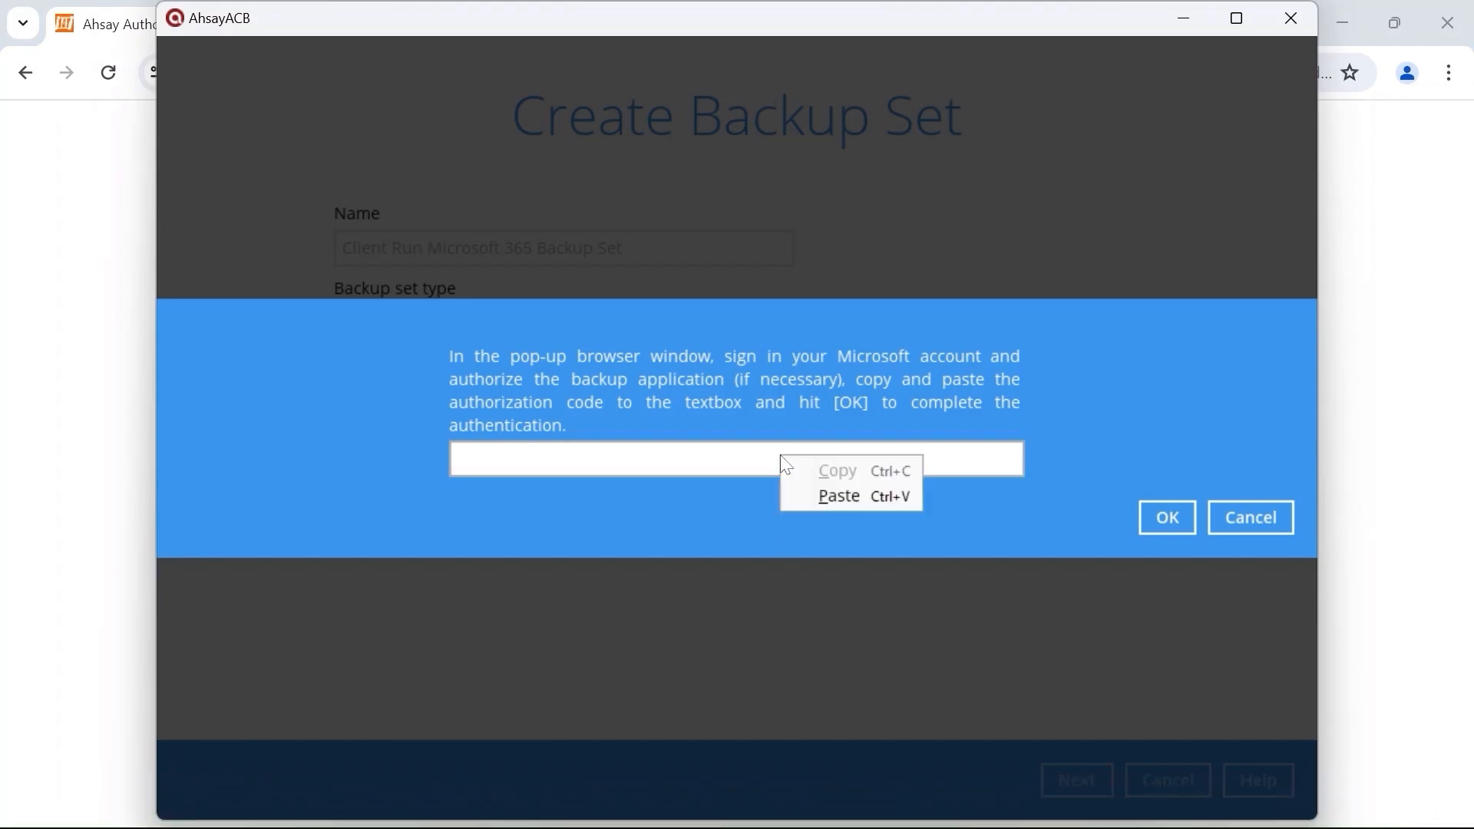
pyautogui.click(810, 495)
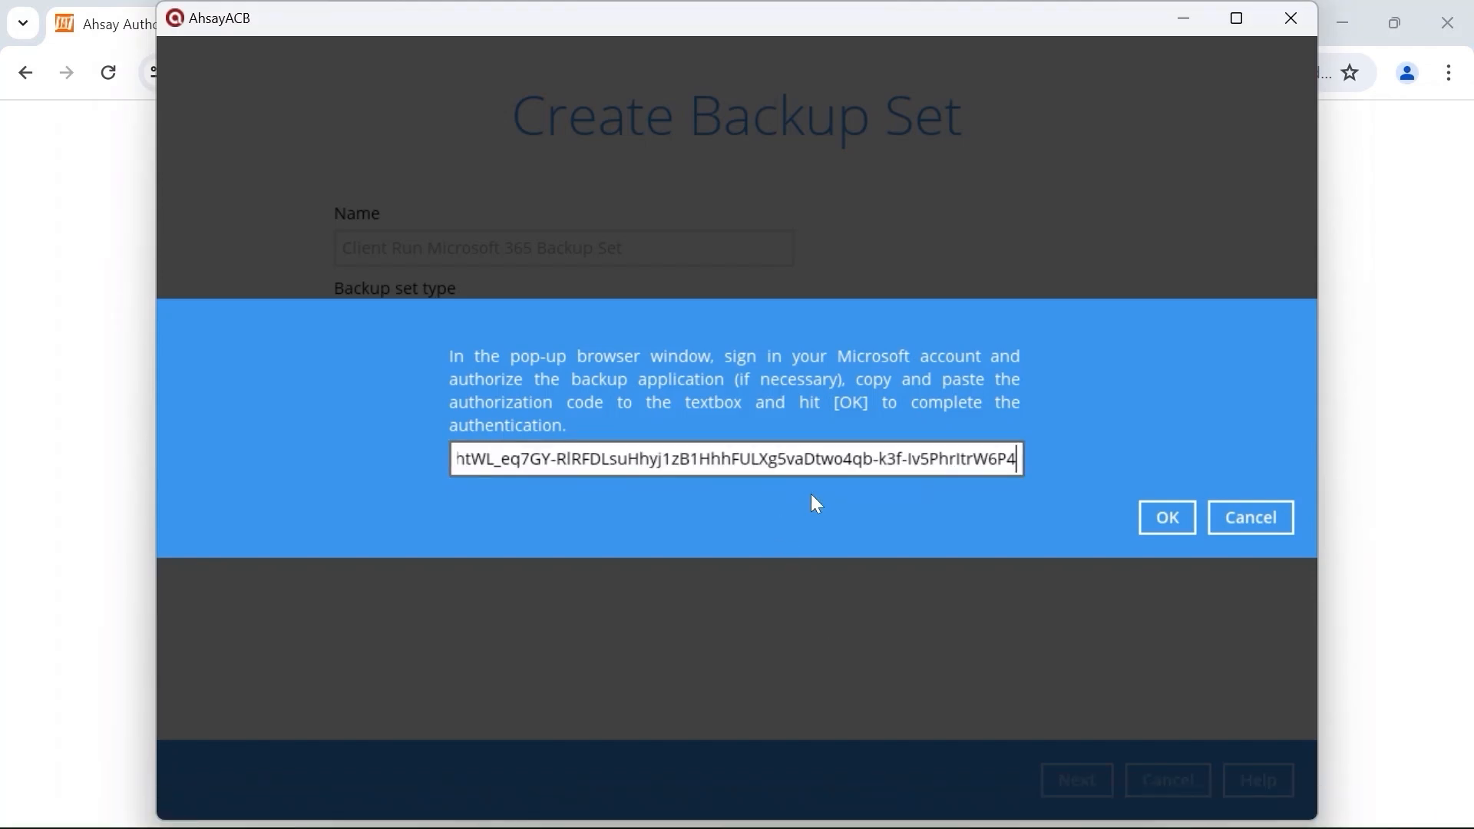
pyautogui.click(1152, 514)
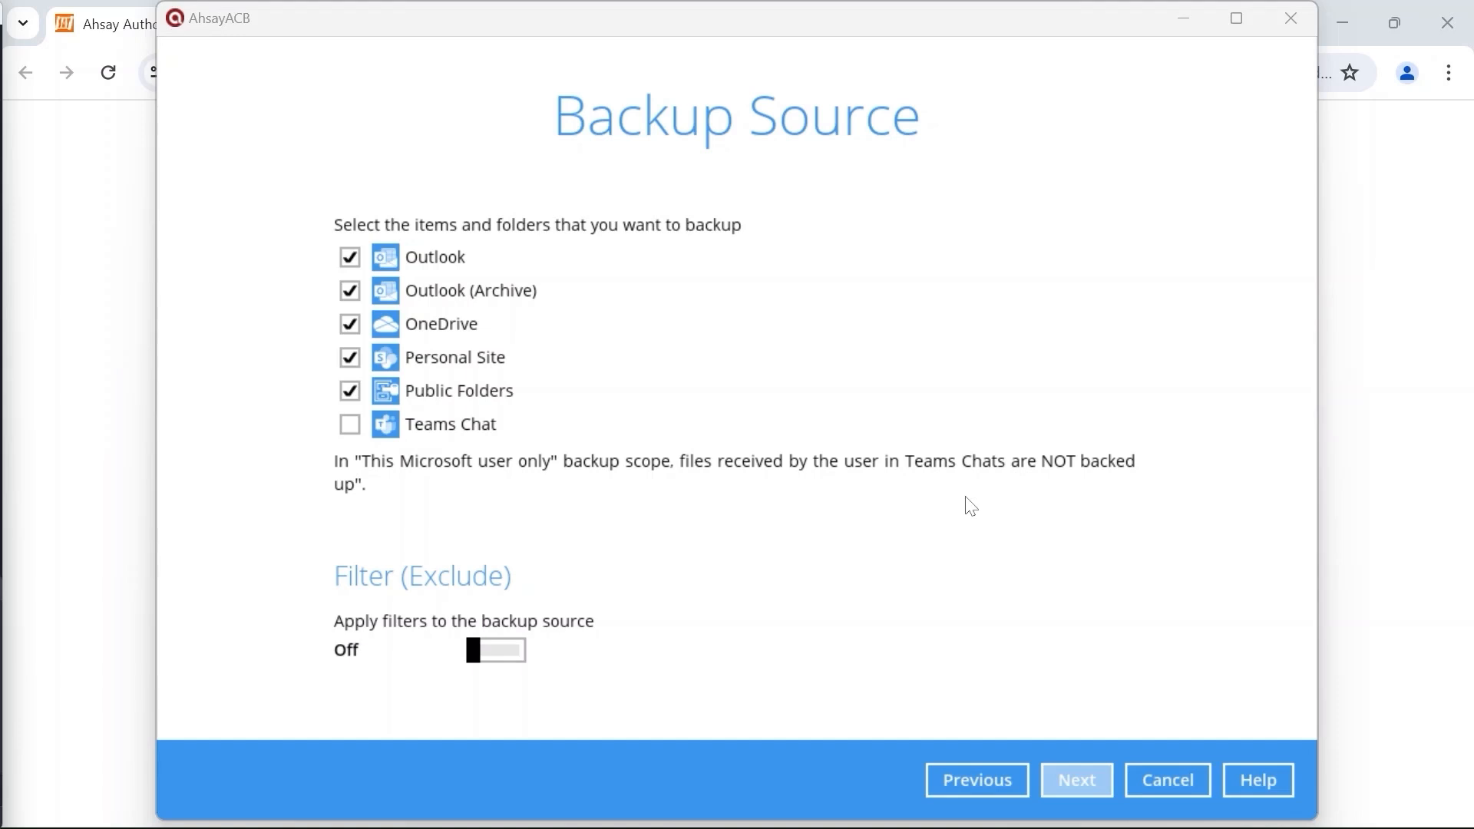
# Step: Keep the default backup sources and switch Run scheduled backup On
pyautogui.click(1071, 780)
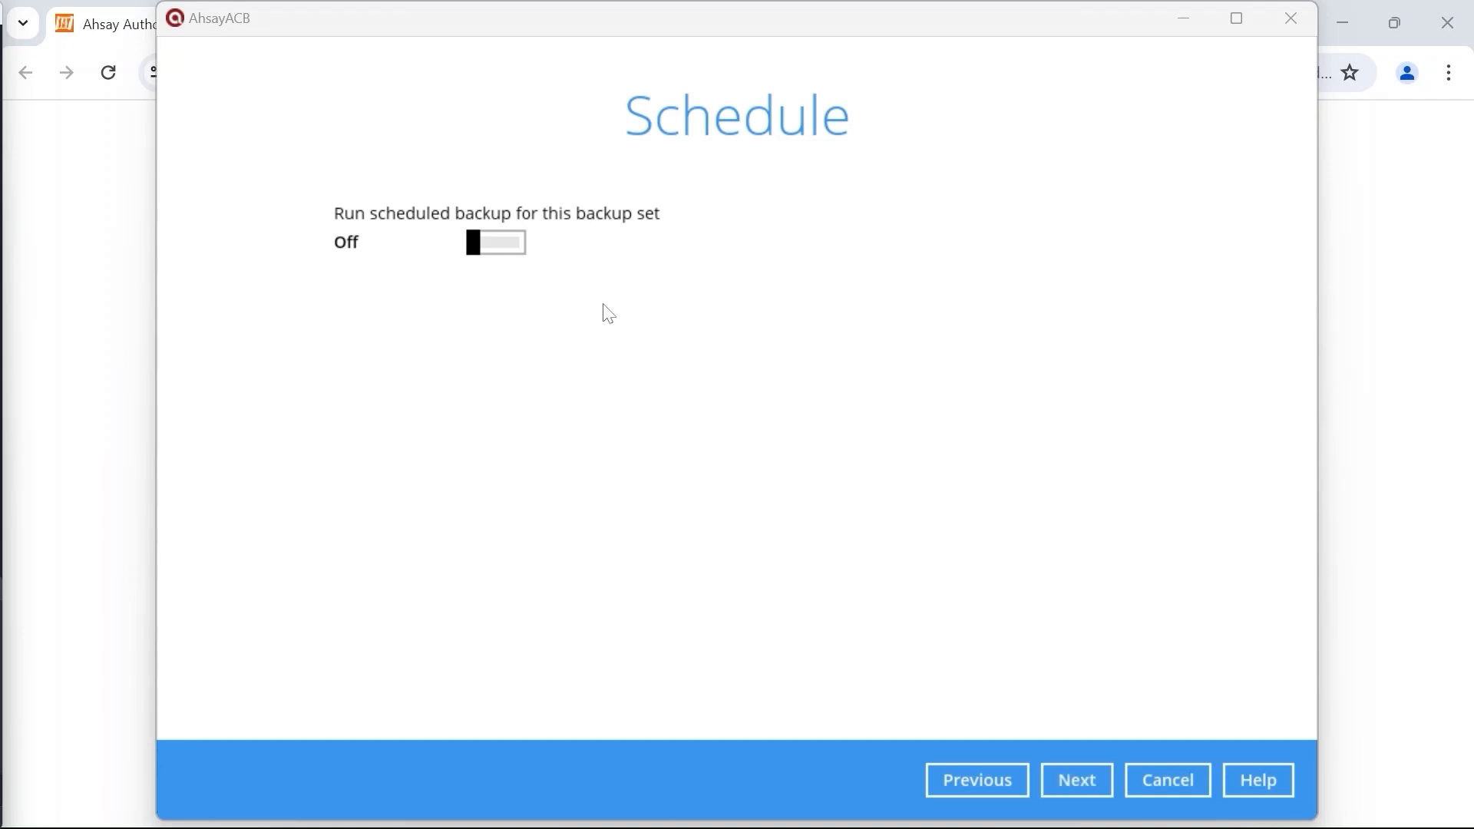
pyautogui.click(505, 243)
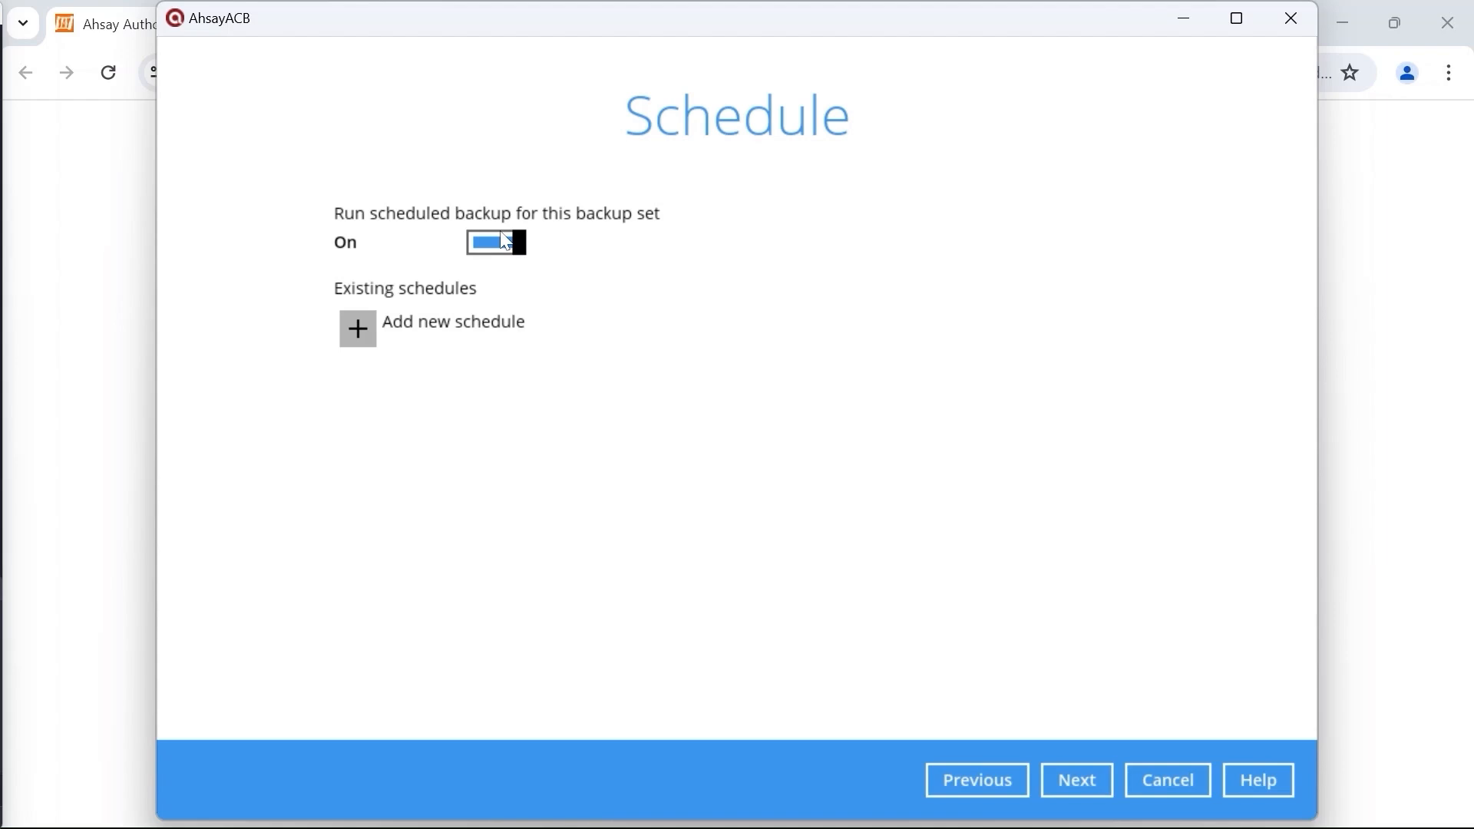
# Step: Add a new backup schedule named 'Daily backup at 18:00'
pyautogui.click(360, 328)
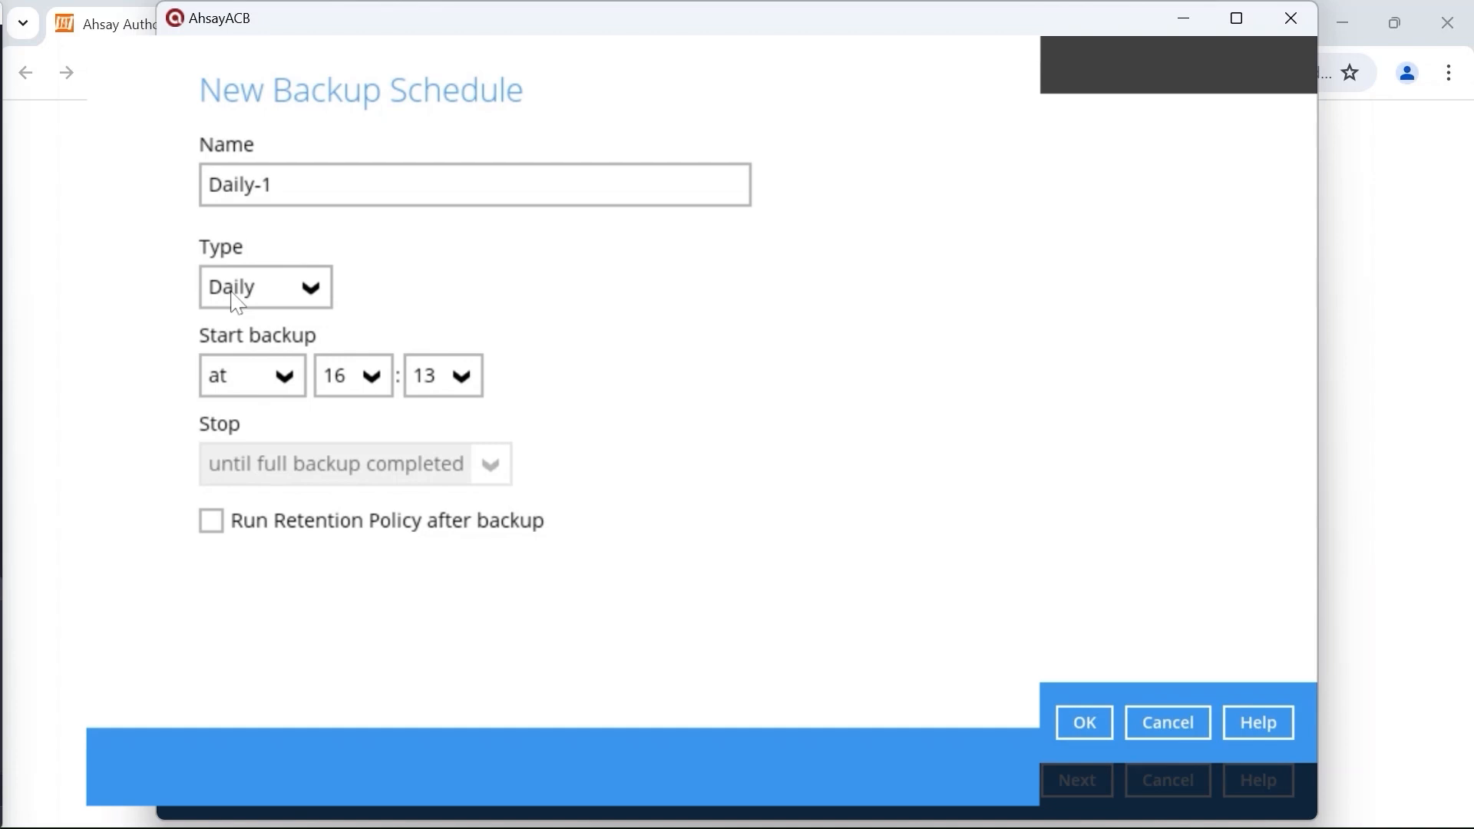
pyautogui.click(274, 184)
pyautogui.moveTo(274, 185); pyautogui.dragTo(102, 181)
pyautogui.write('Daily backup at 18:00')
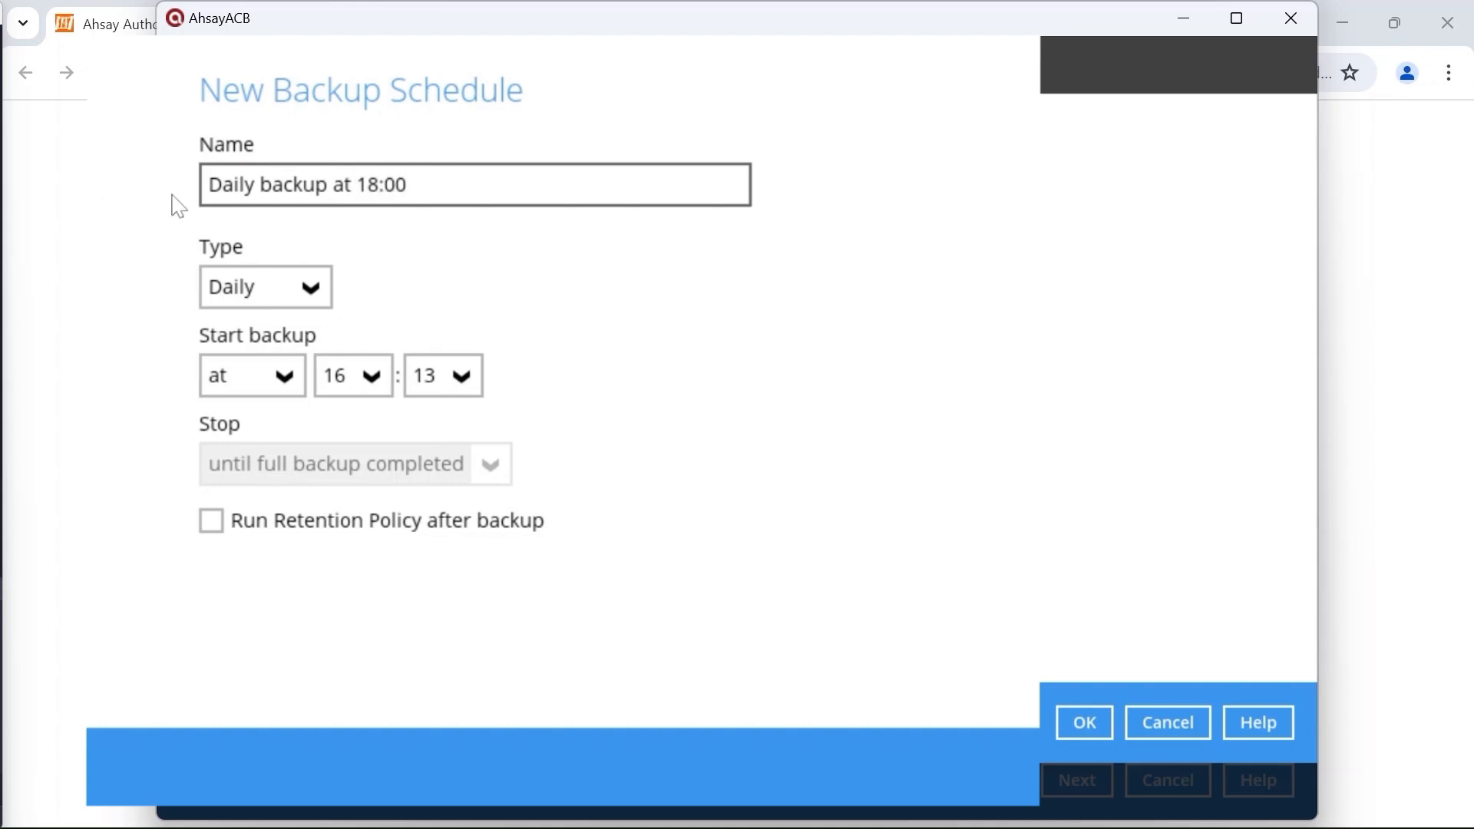
# Step: Set the schedule type to Daily with the backup starting at 18:00
pyautogui.click(267, 294)
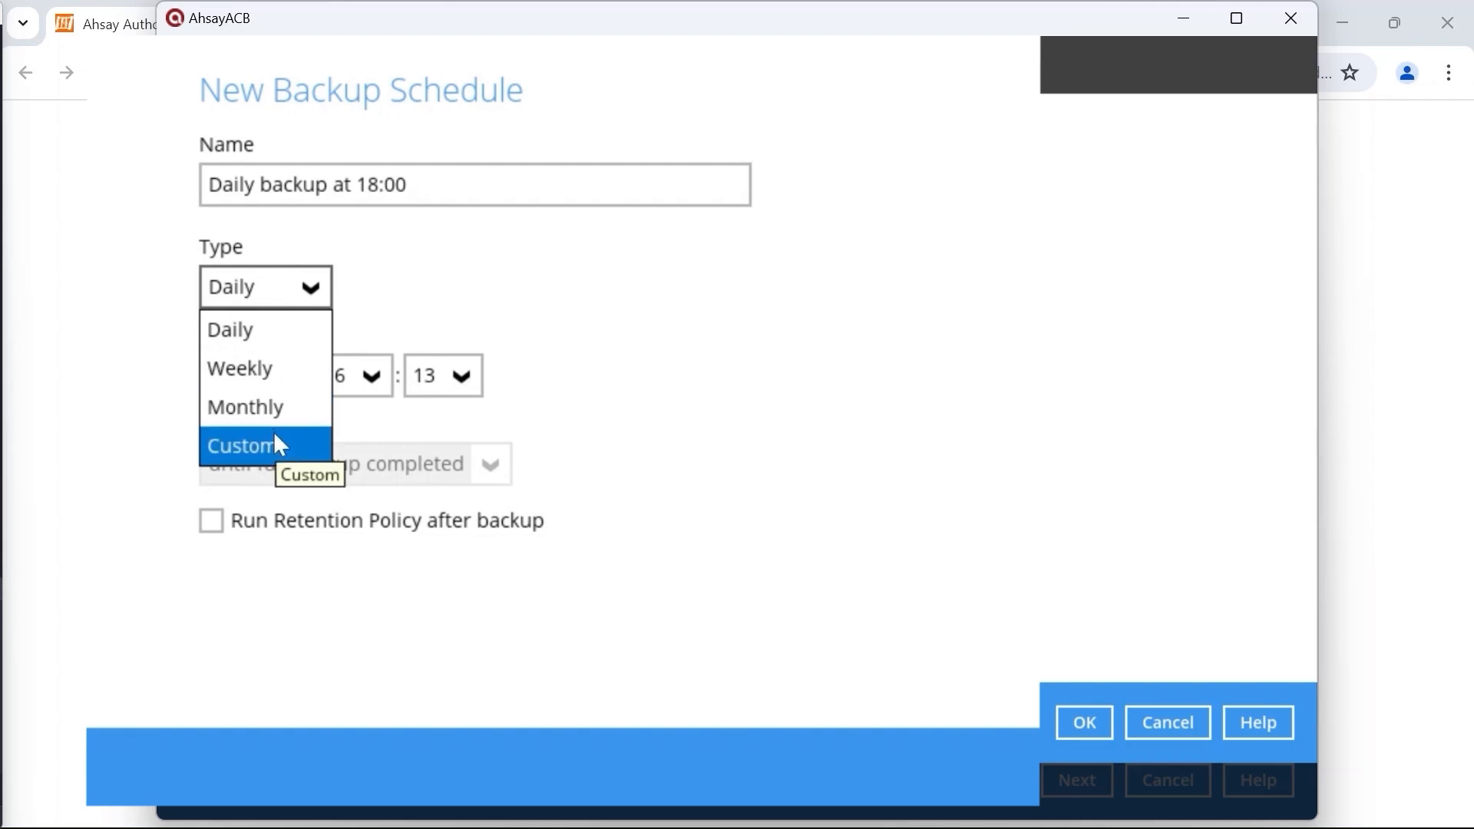
pyautogui.click(289, 330)
pyautogui.click(375, 380)
pyautogui.click(361, 498)
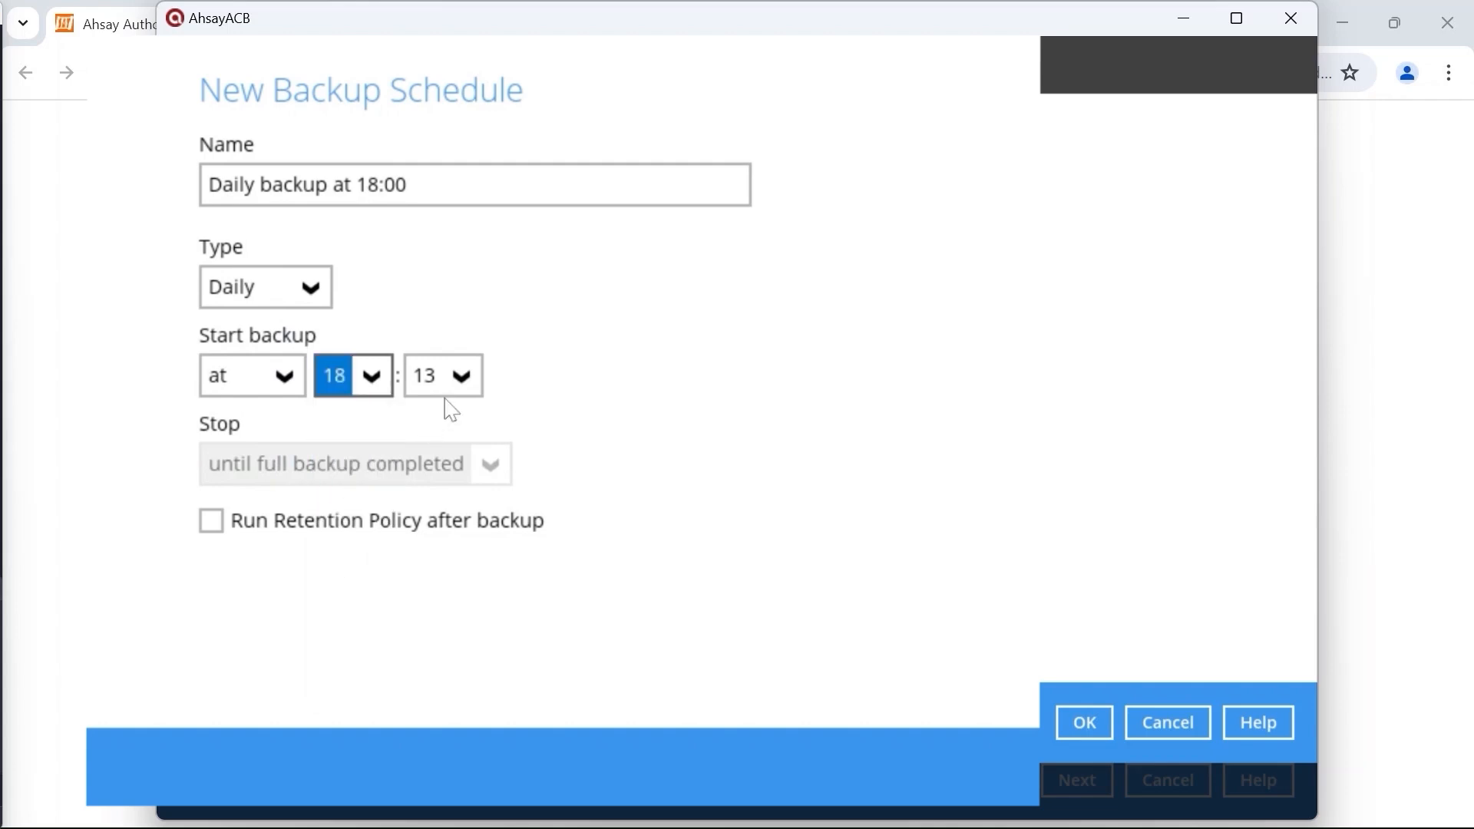
pyautogui.click(444, 376)
pyautogui.scroll(5, 434, 453)
pyautogui.click(431, 421)
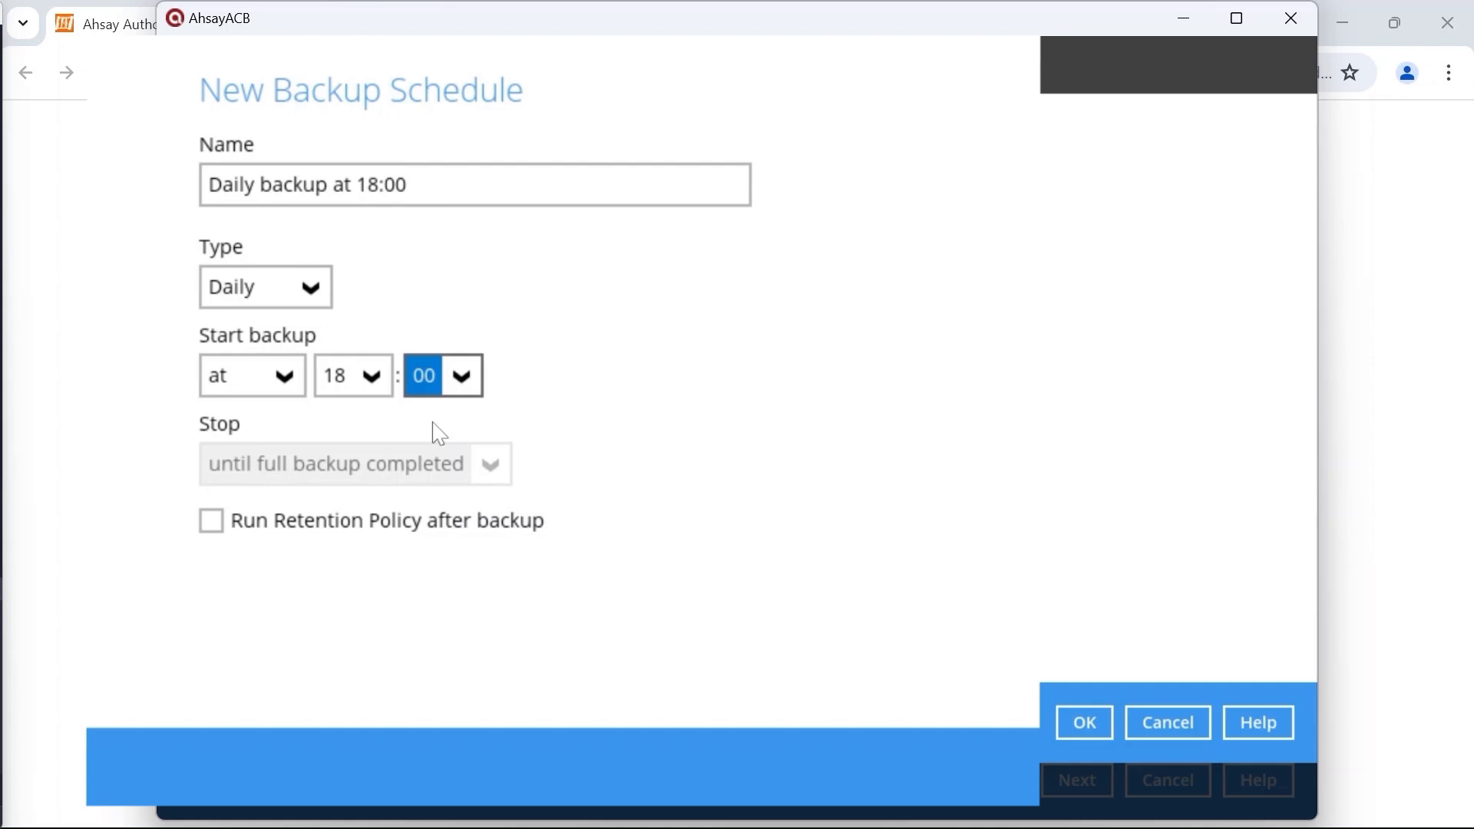
# Step: Change Start backup from 'at' to 'every', leaving the interval at 1 minute
pyautogui.click(290, 382)
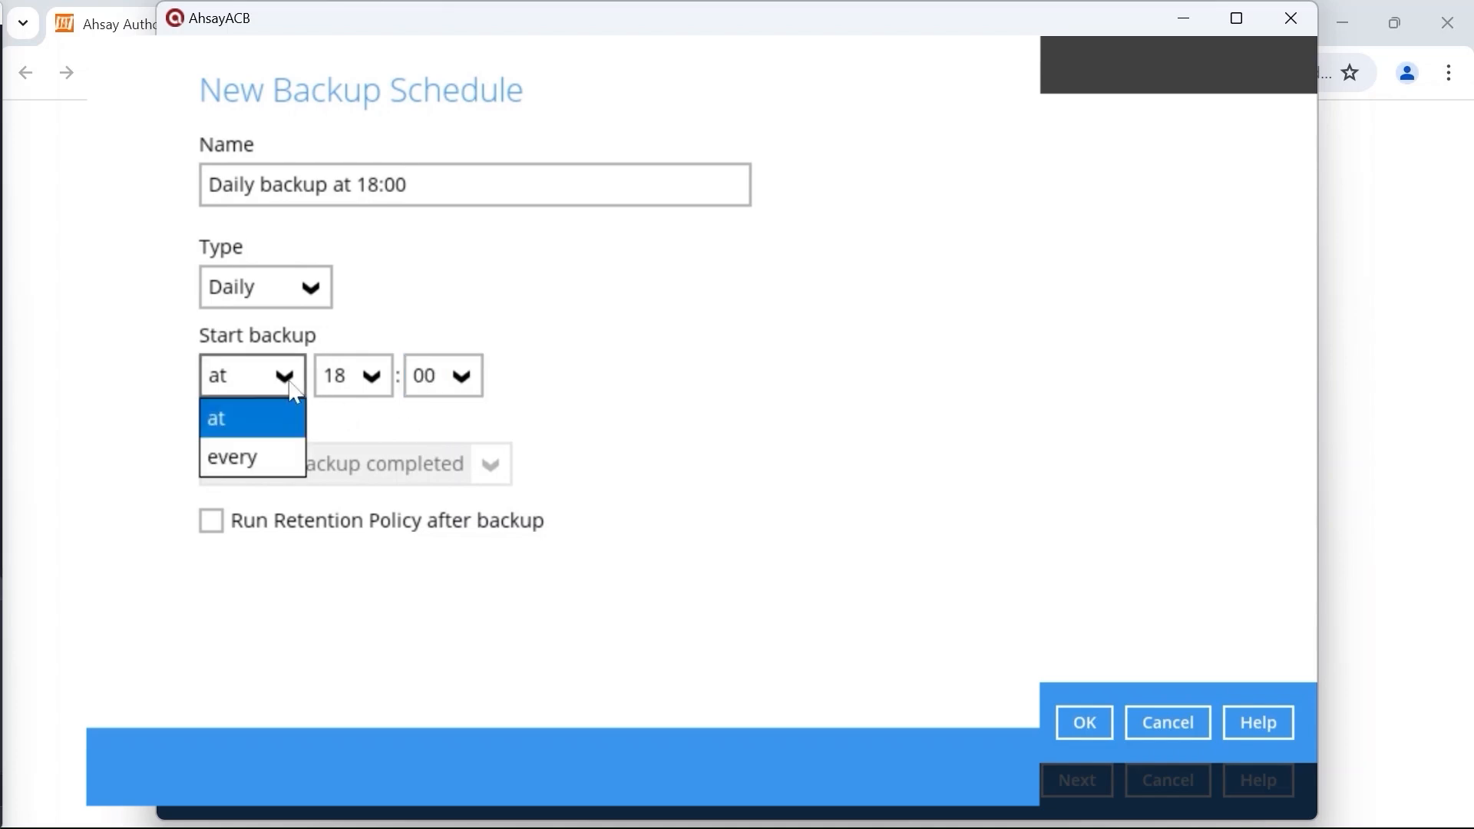
pyautogui.click(262, 461)
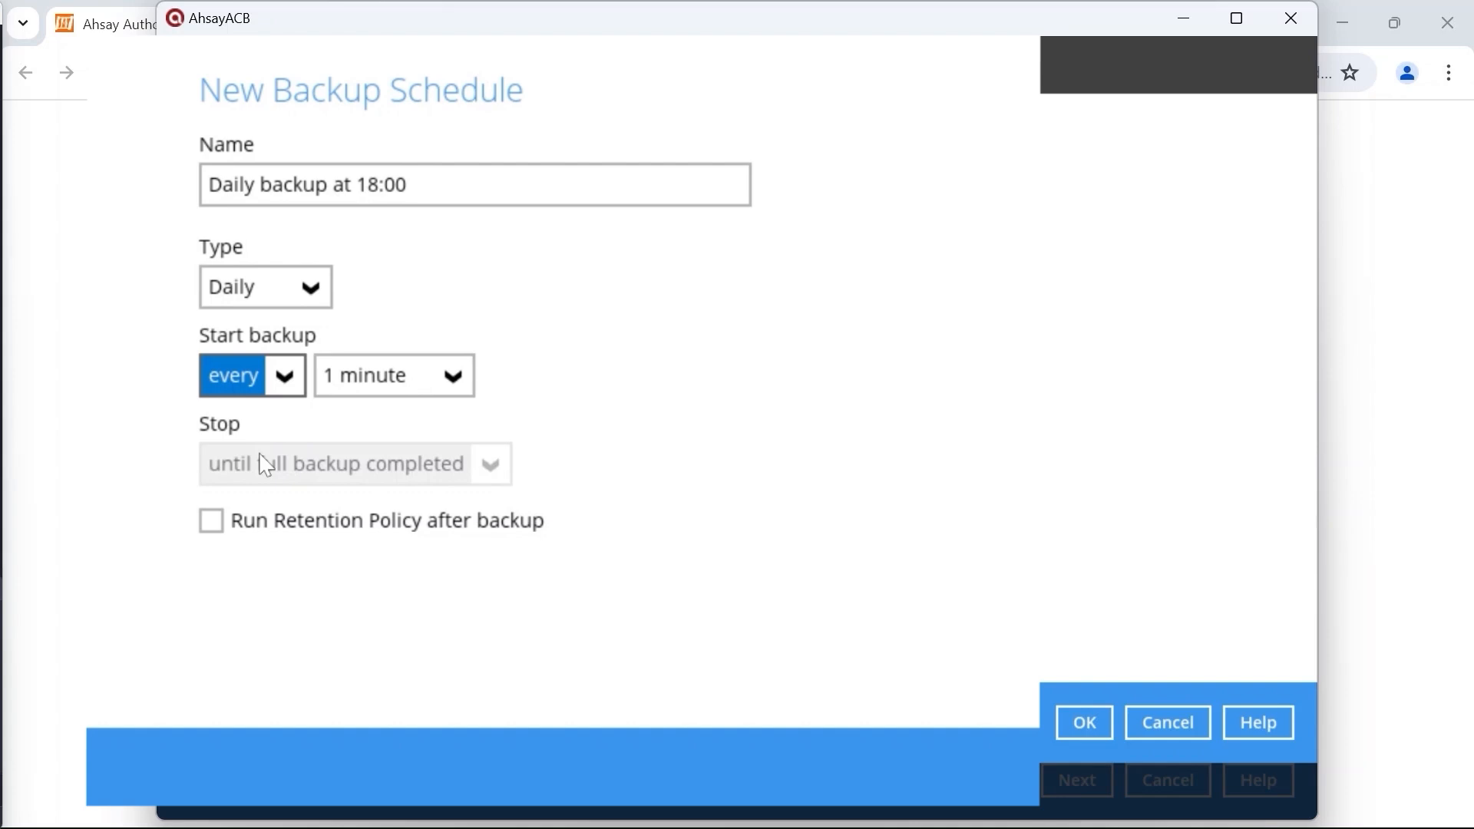
pyautogui.click(429, 376)
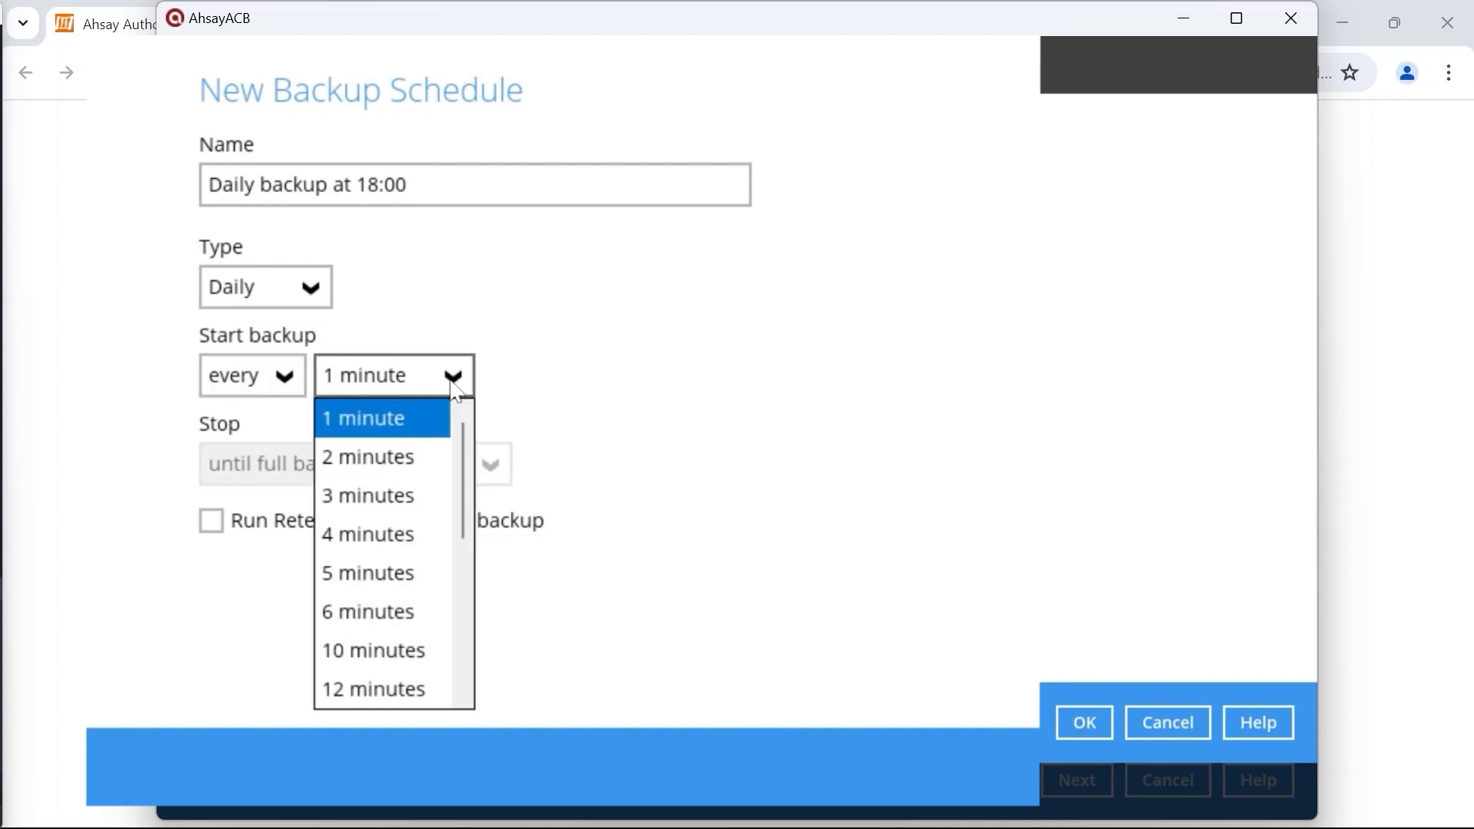
pyautogui.scroll(-3, 426, 476)
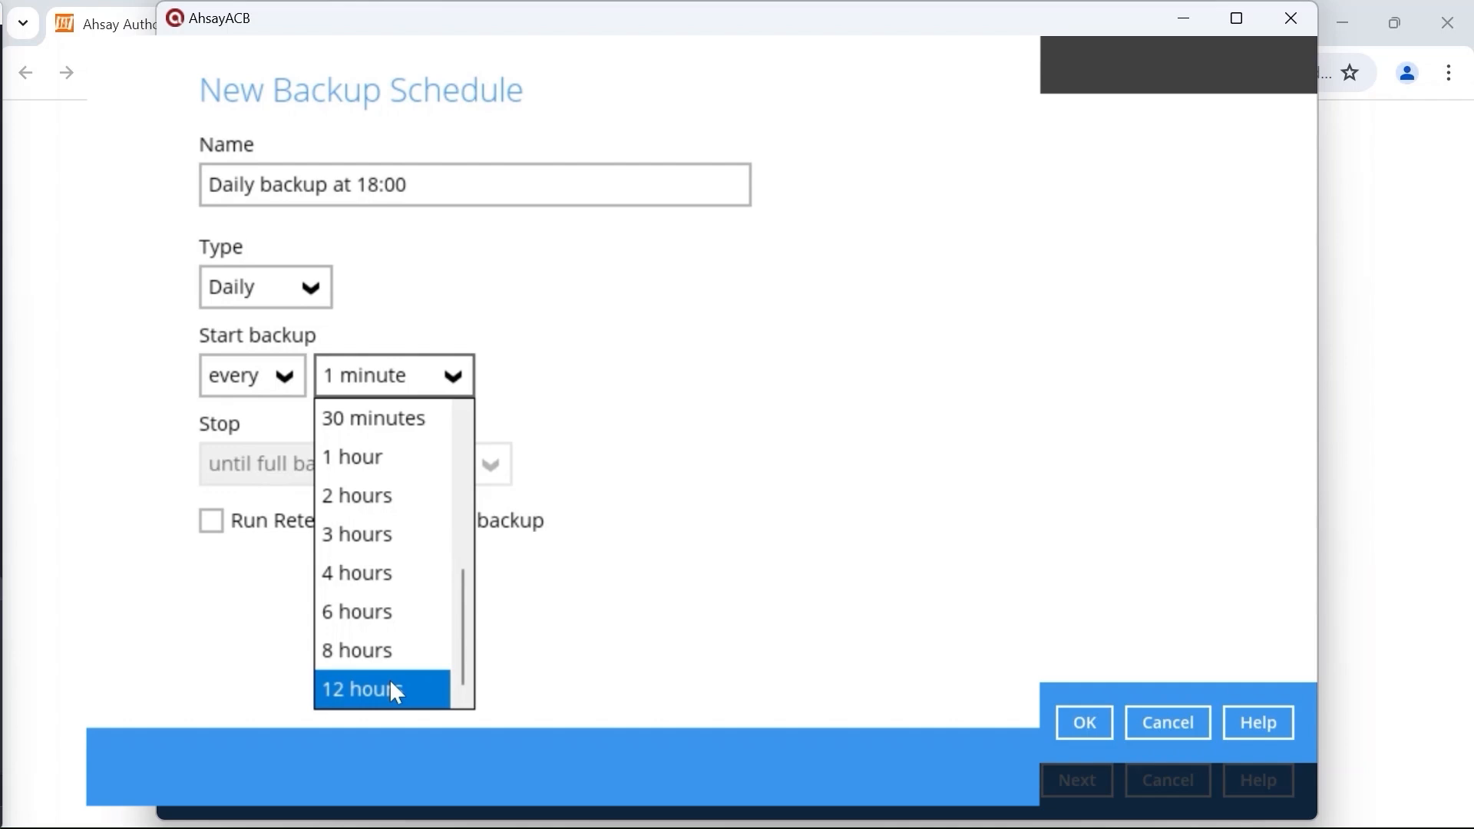
pyautogui.click(284, 375)
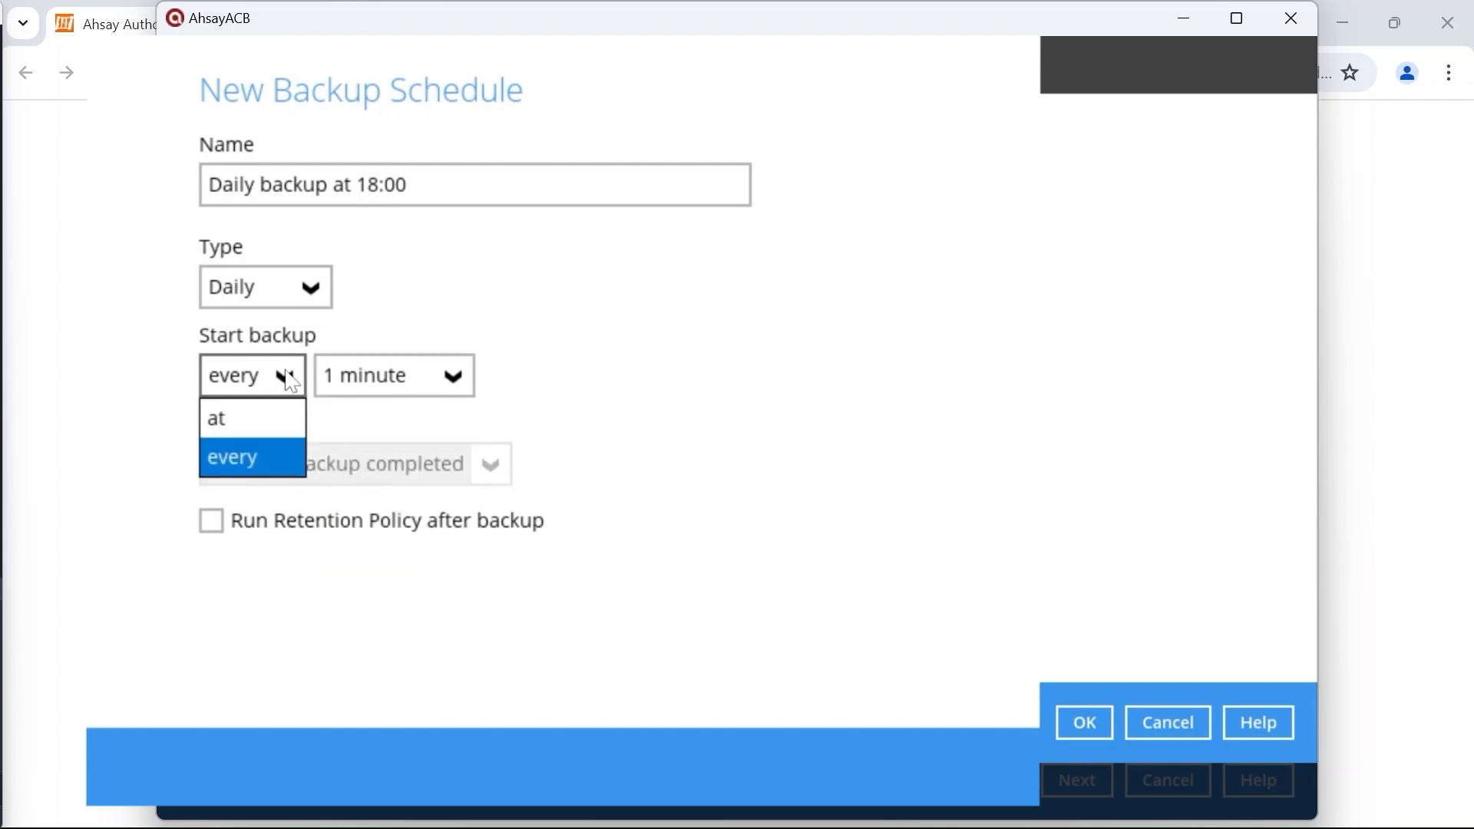
# Step: Restore the start to 'at' 18:00 and set Stop to 'until full backup completed'
pyautogui.click(286, 430)
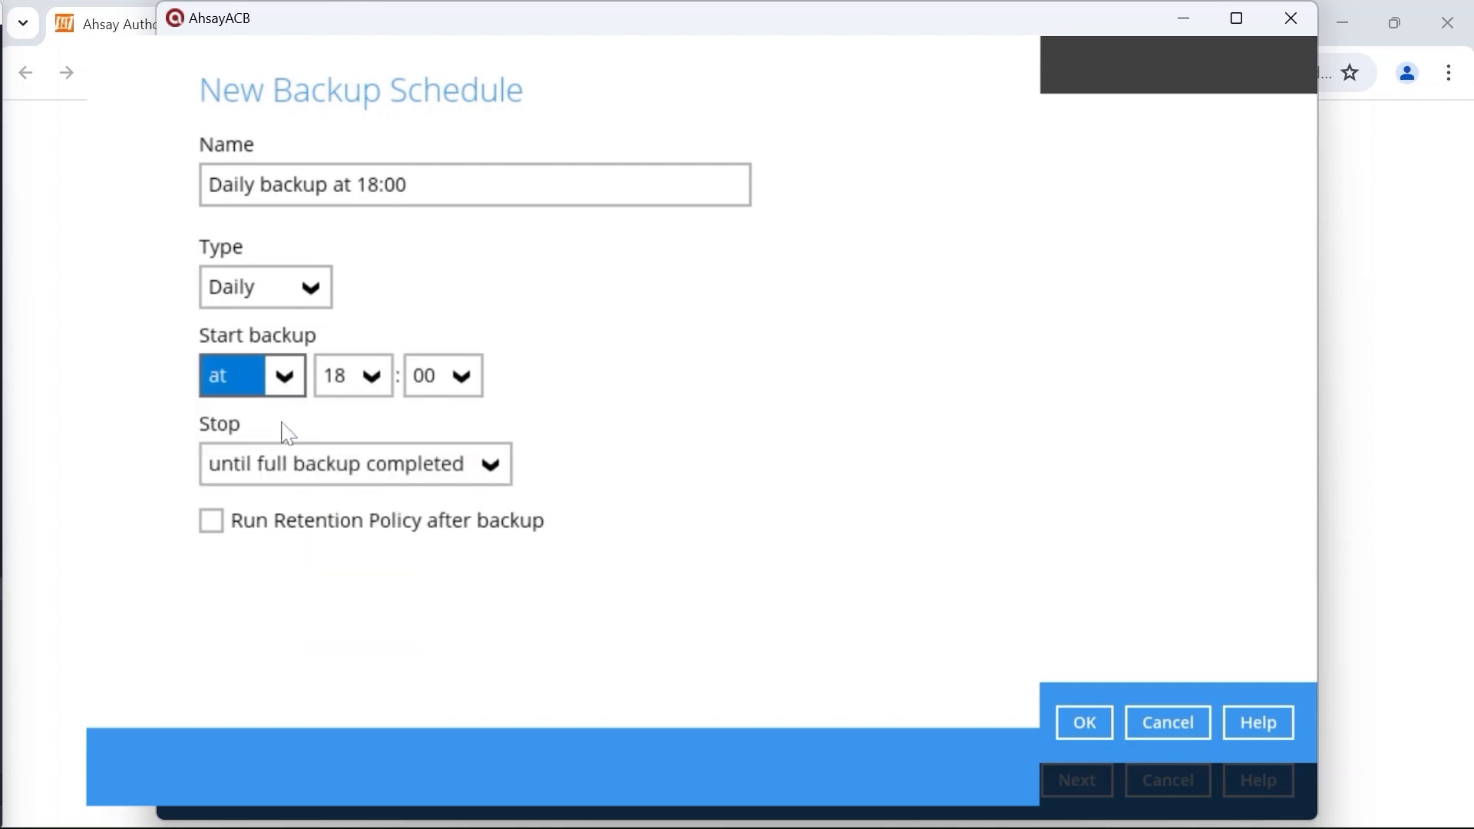
pyautogui.click(405, 472)
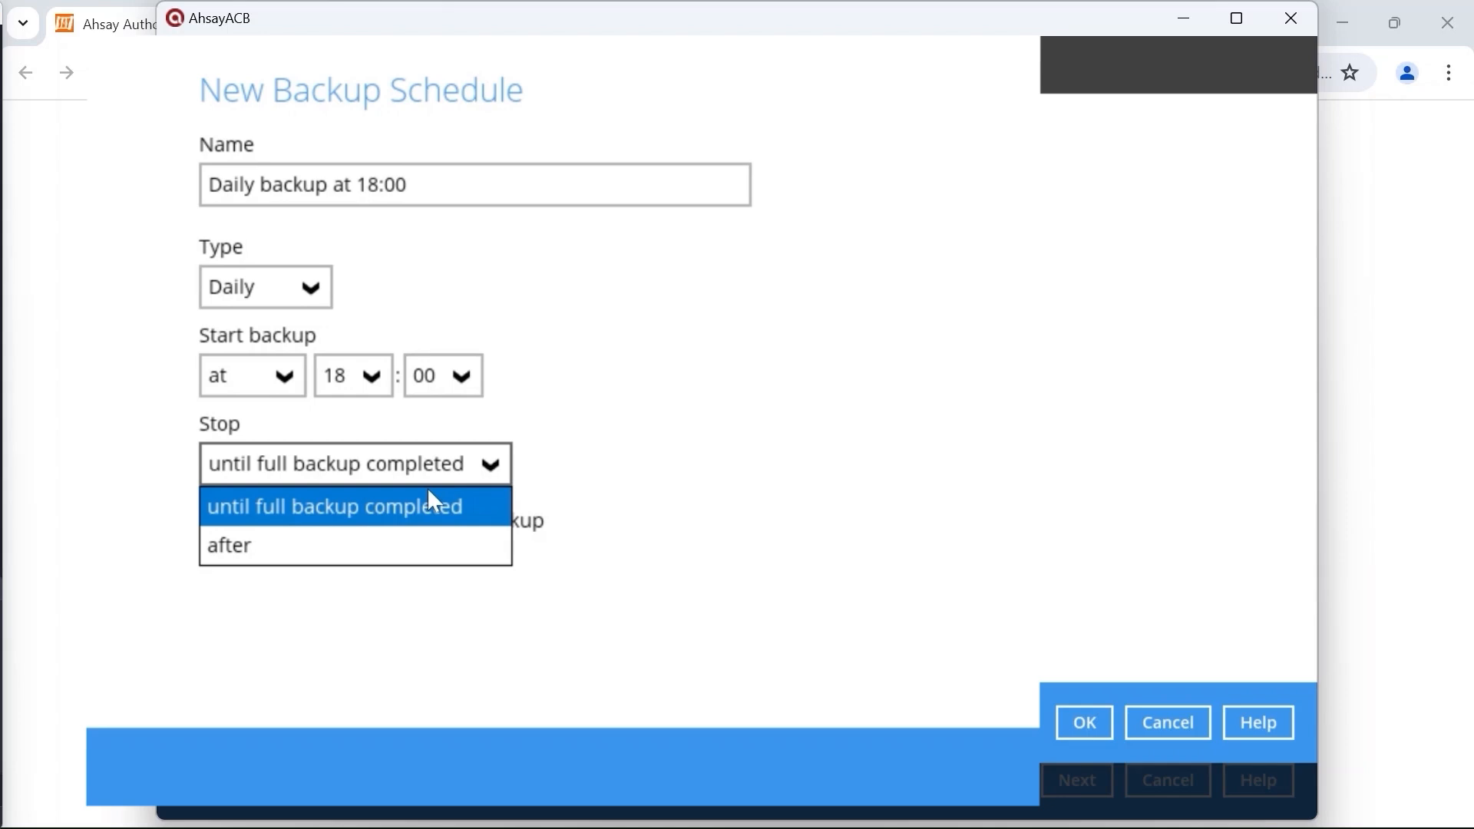
pyautogui.click(427, 545)
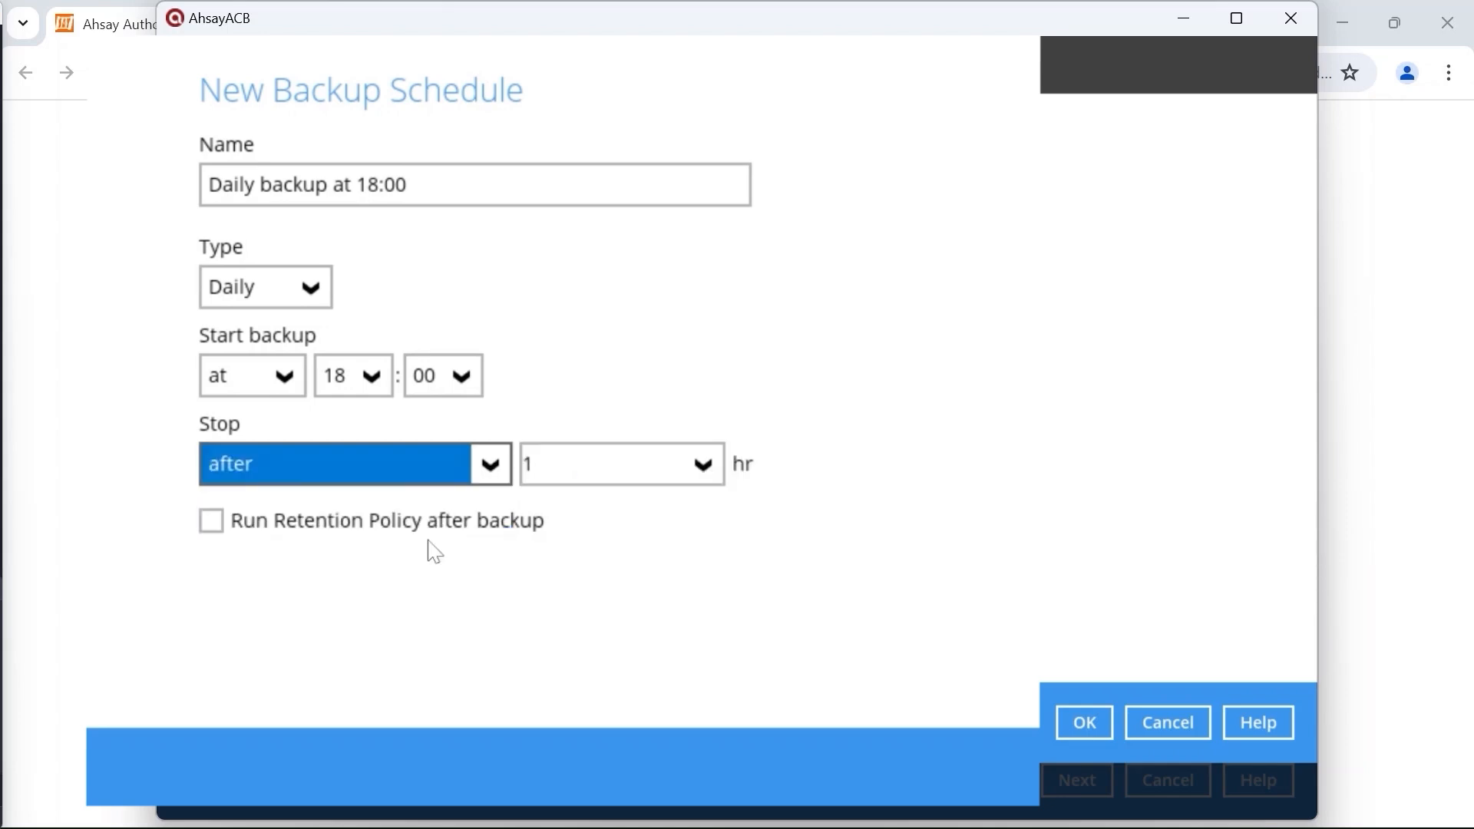
pyautogui.click(701, 465)
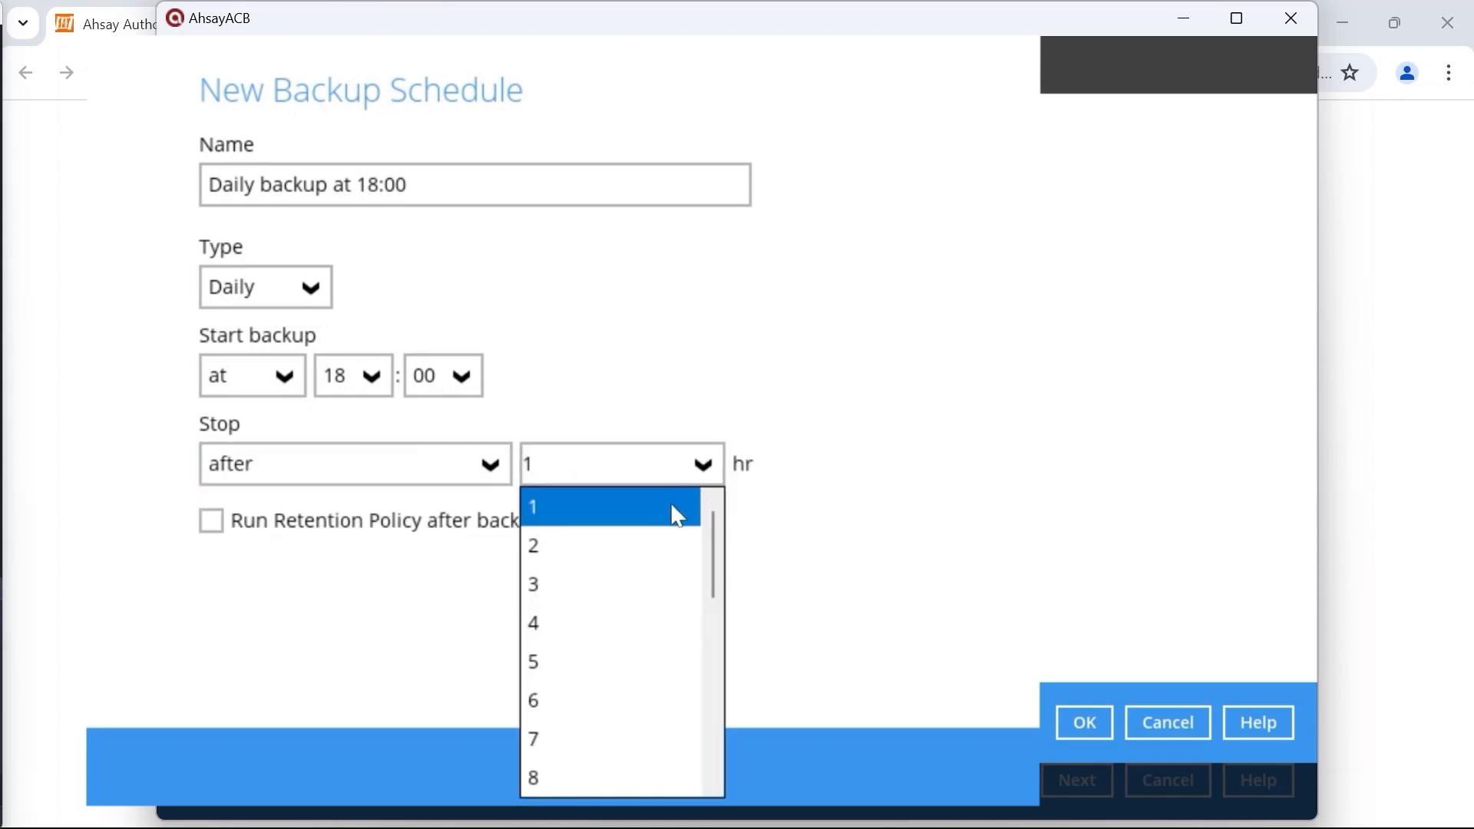
pyautogui.scroll(-5, 629, 638)
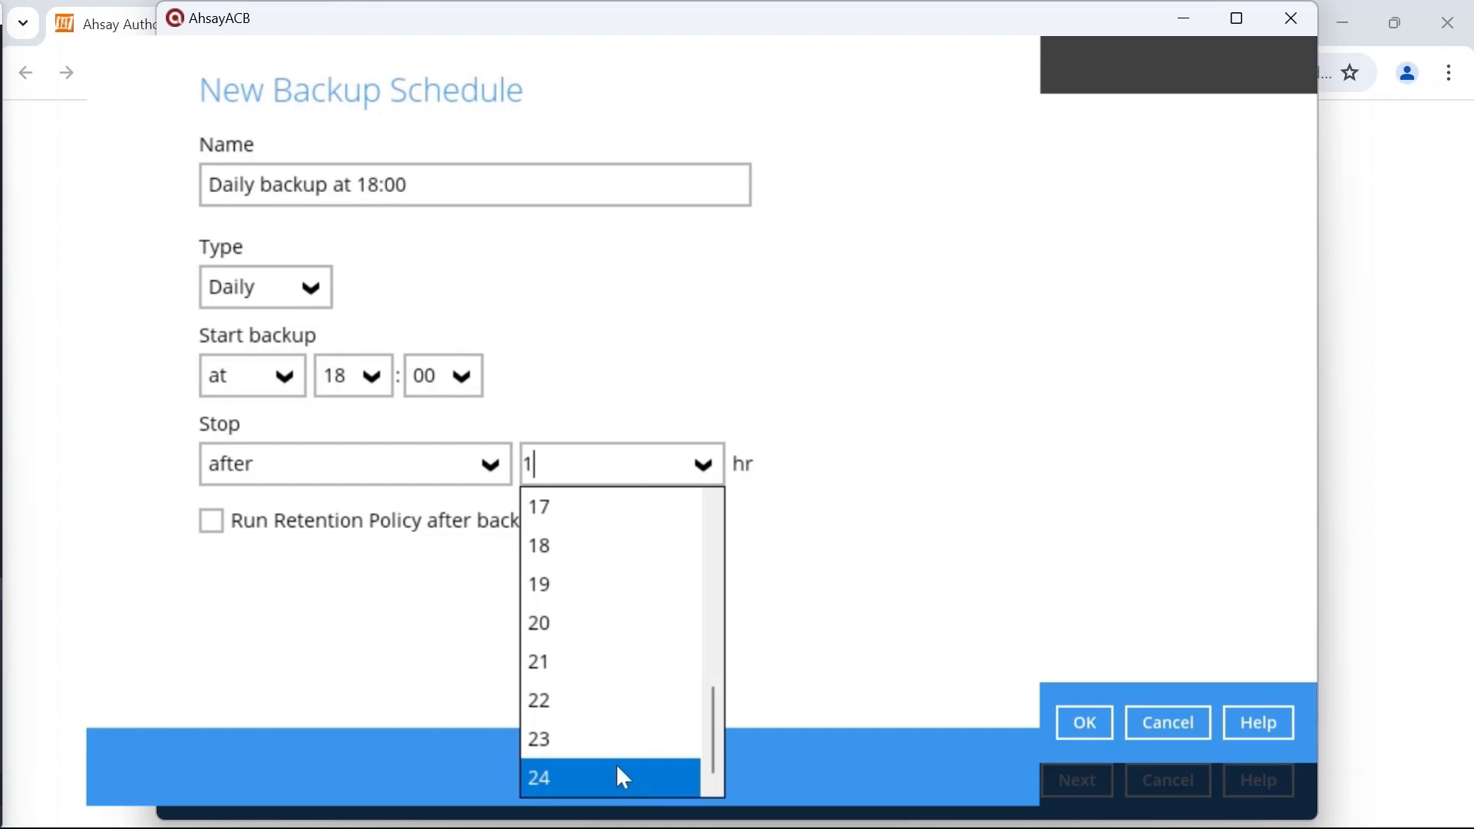
pyautogui.click(478, 465)
pyautogui.click(474, 512)
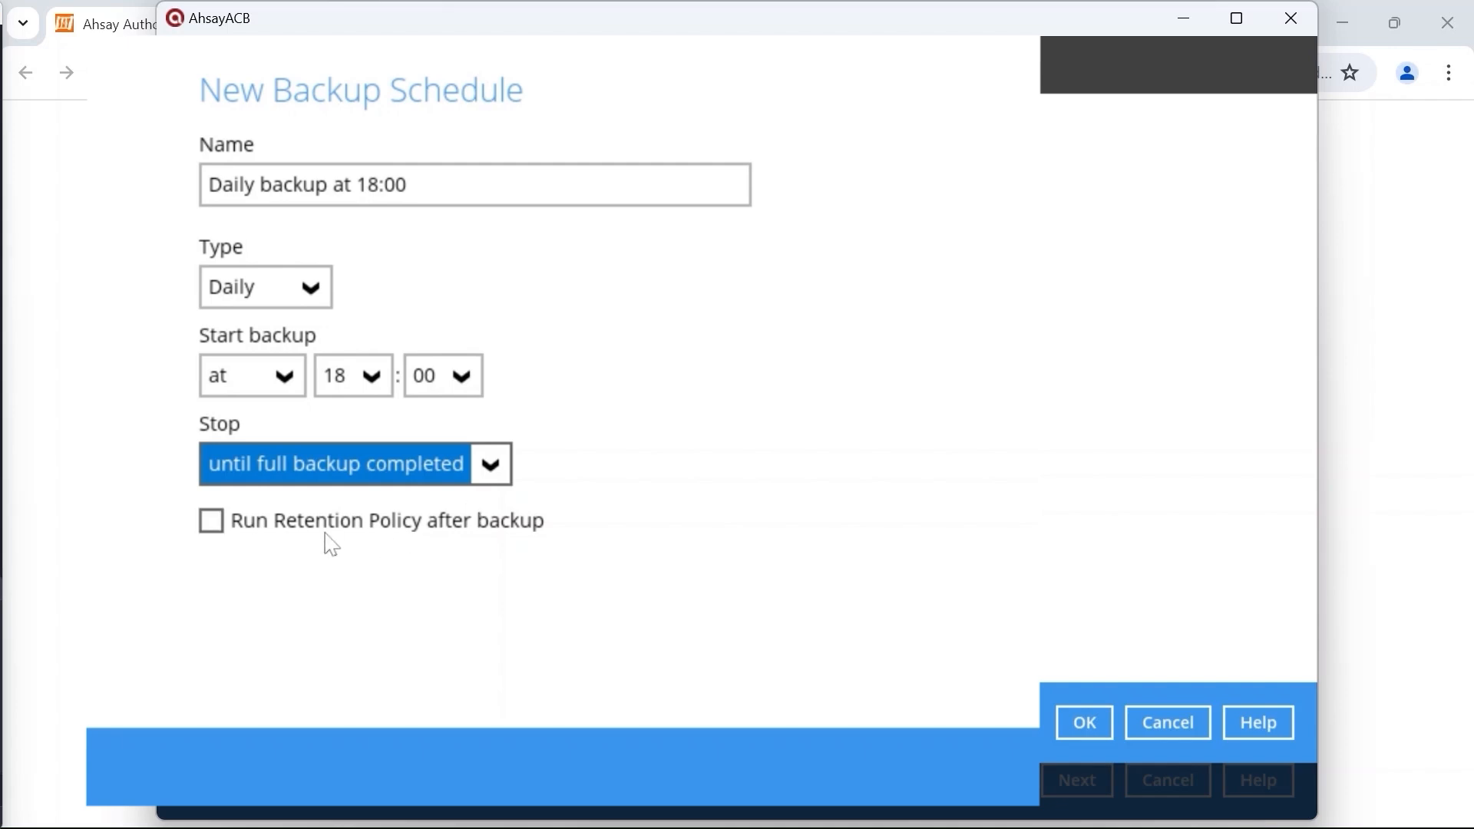
# Step: Enable Run Retention Policy, save the schedule, and proceed to Destination
pyautogui.click(212, 522)
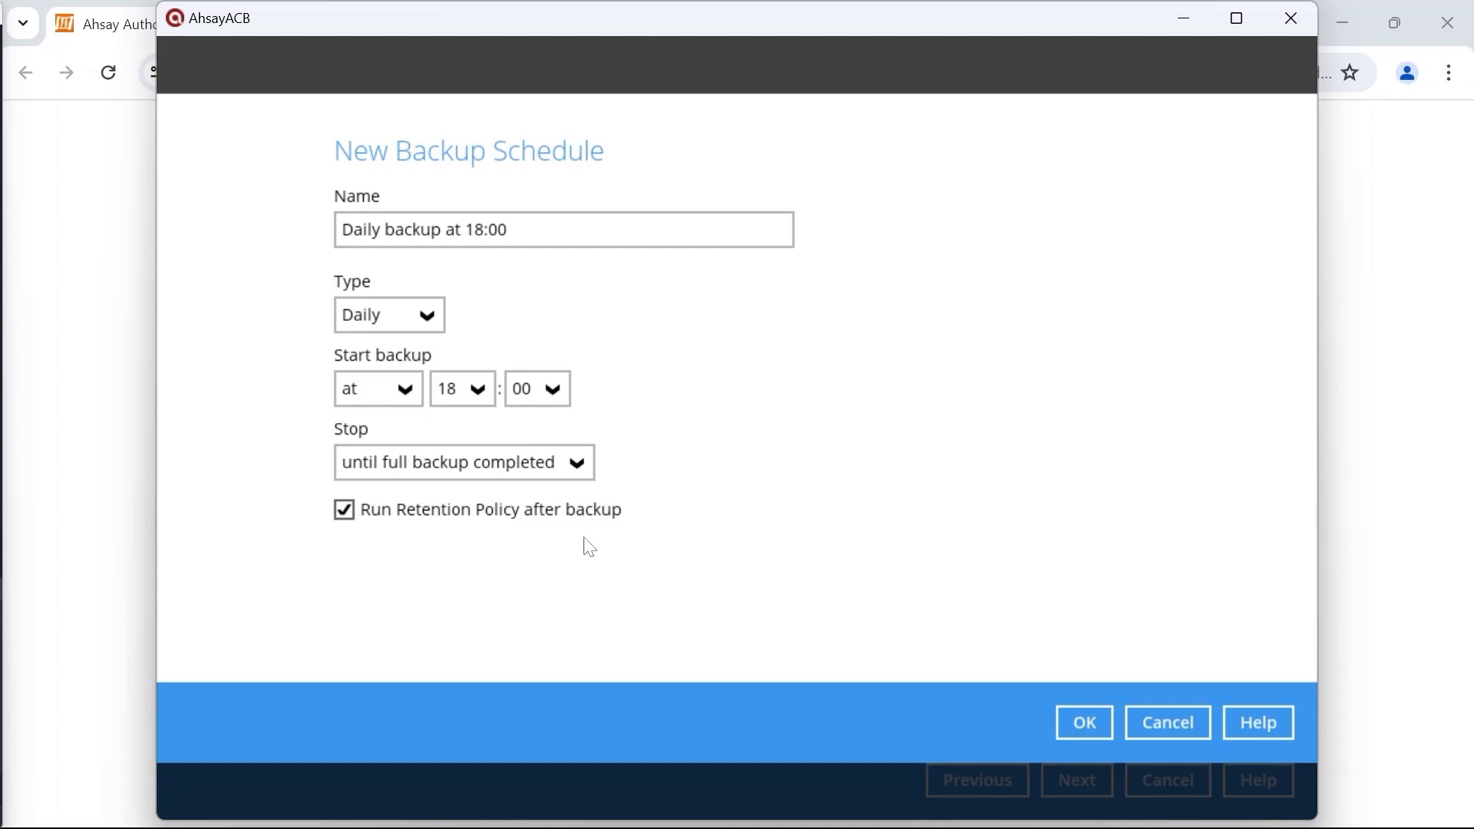
pyautogui.click(1104, 725)
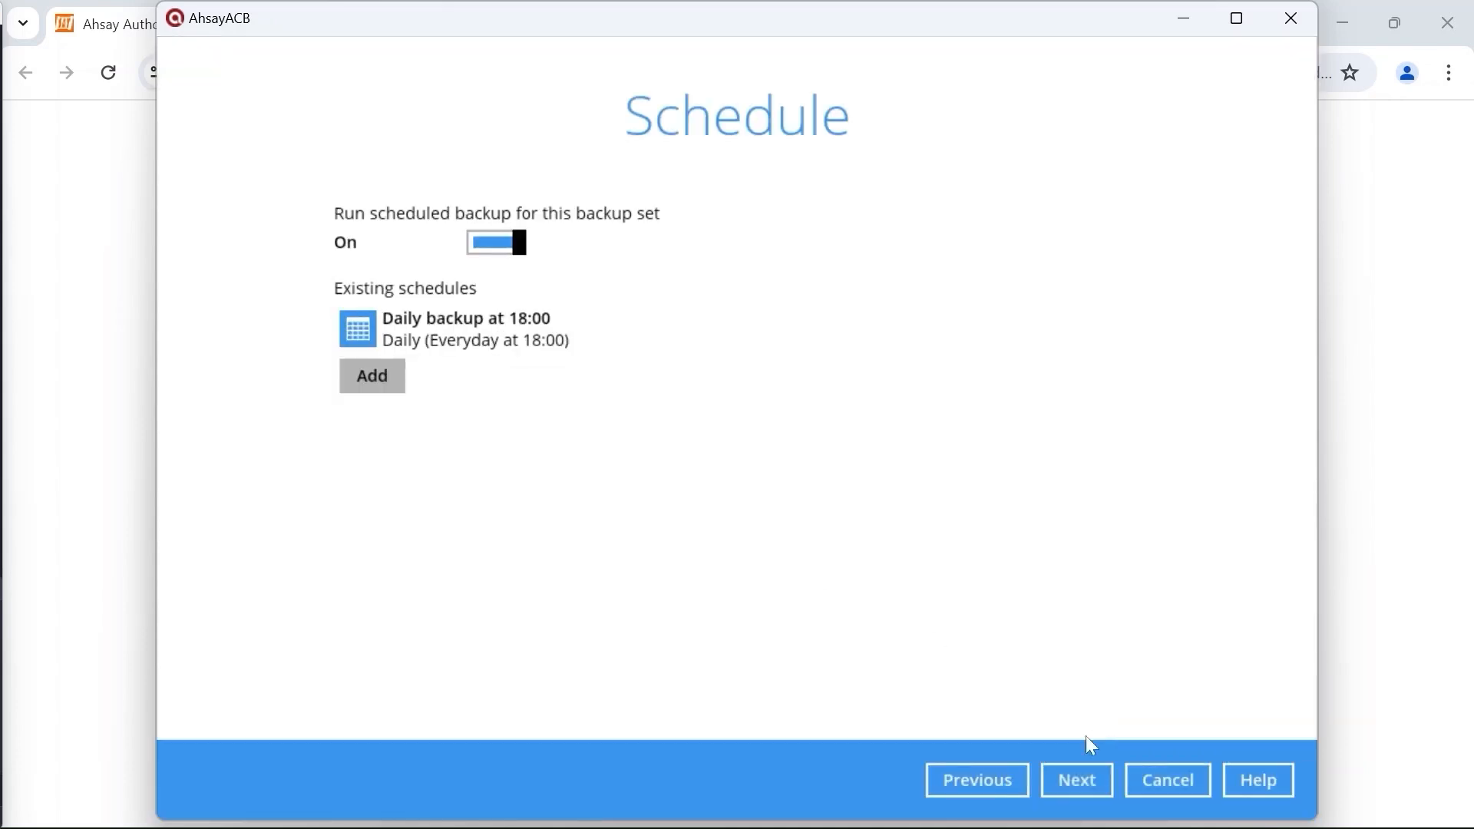
pyautogui.click(1072, 774)
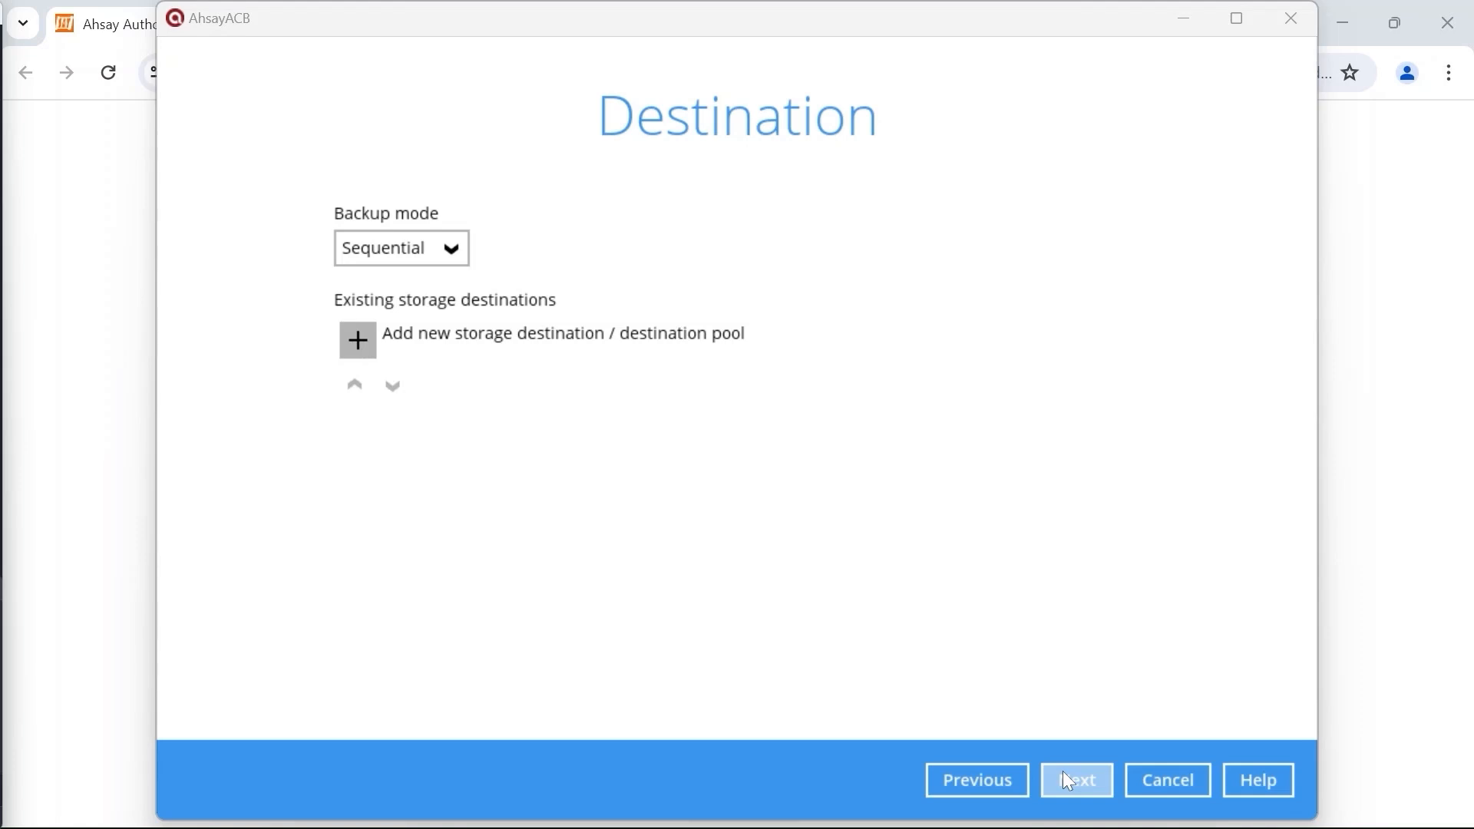
# Step: Set Backup mode to Concurrent with maximum concurrent destinations left at Unlimited
pyautogui.click(448, 248)
pyautogui.click(453, 279)
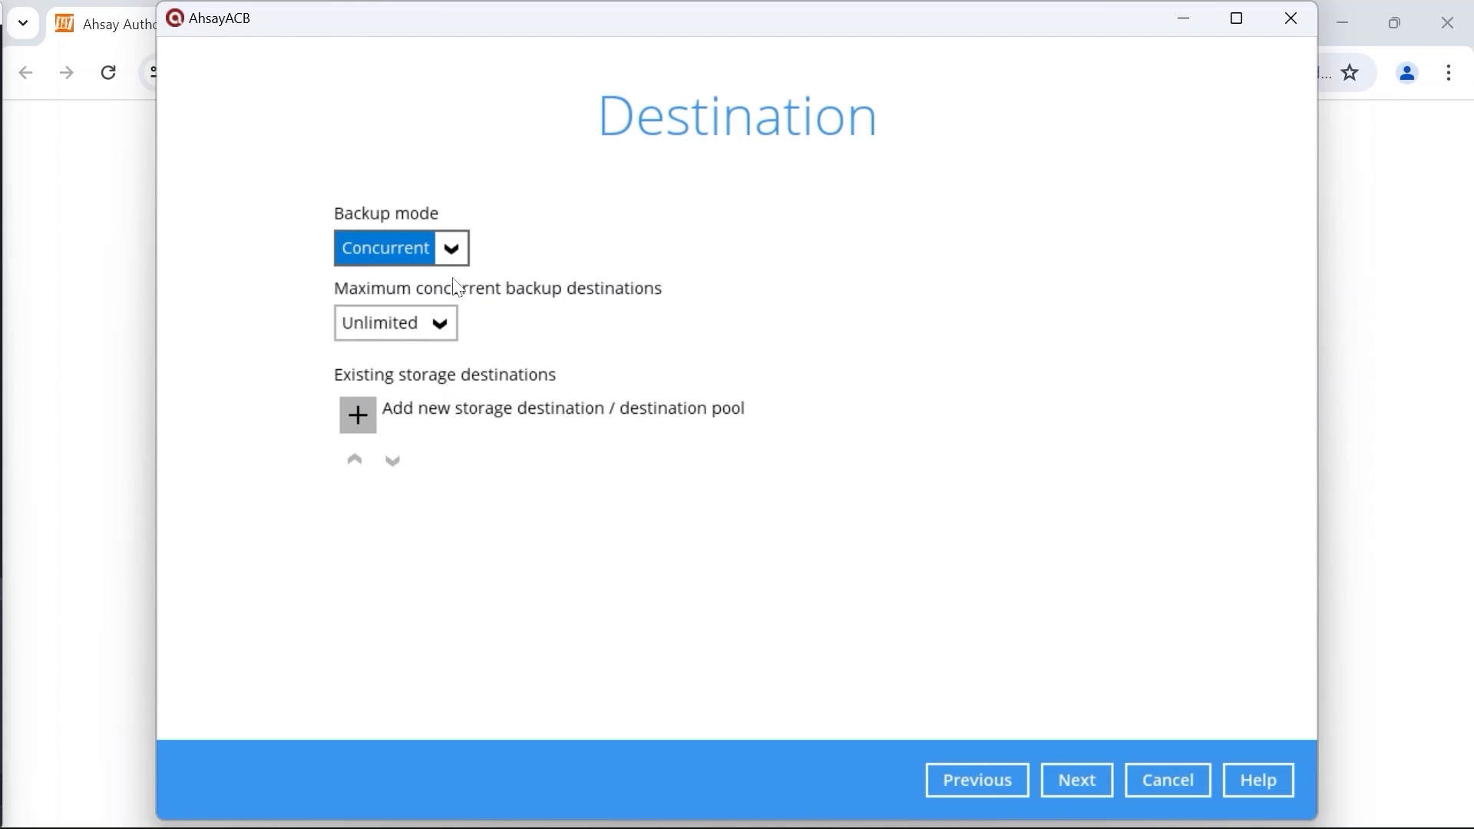
pyautogui.click(457, 325)
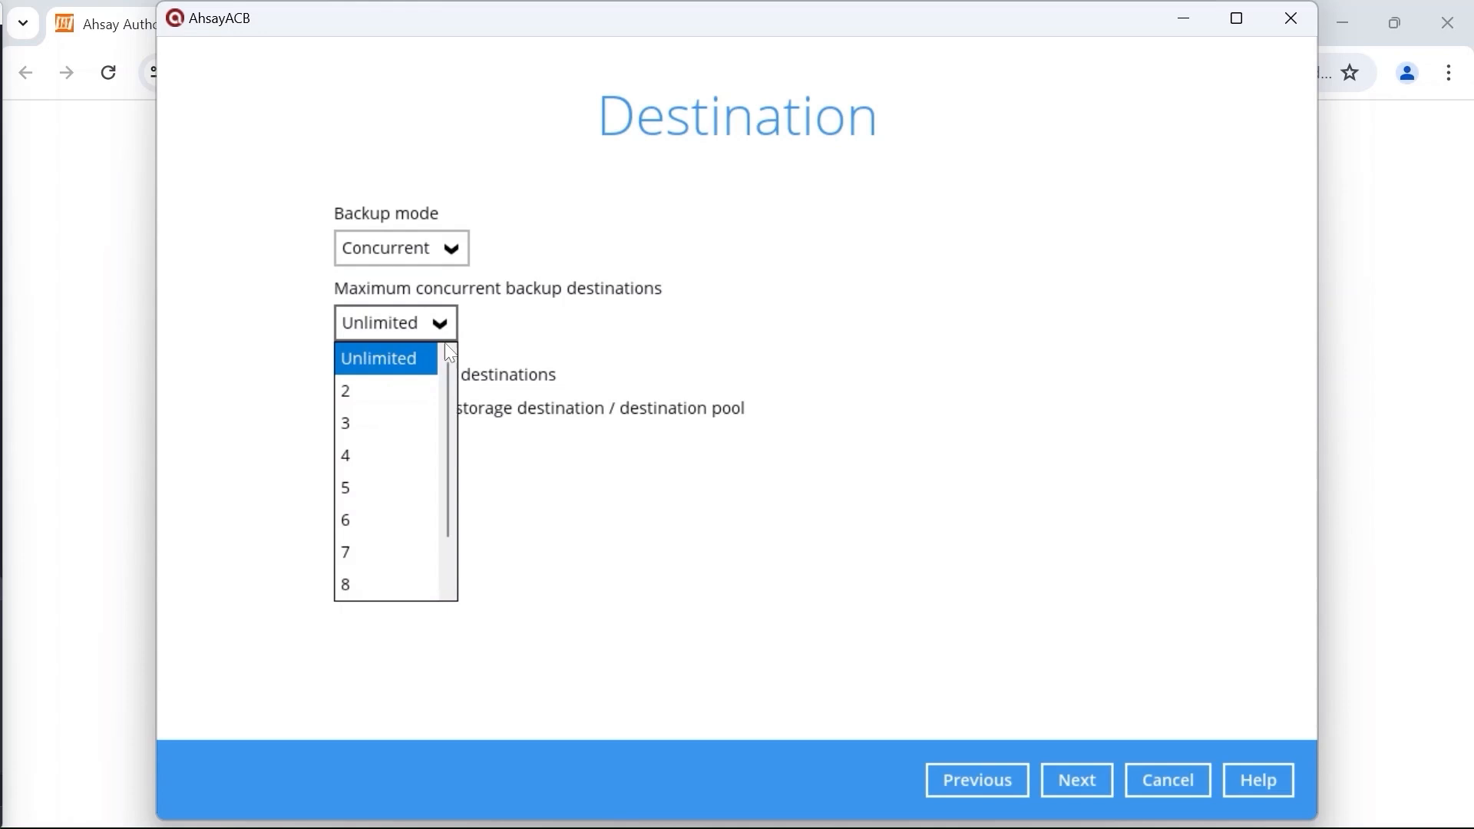
pyautogui.click(600, 338)
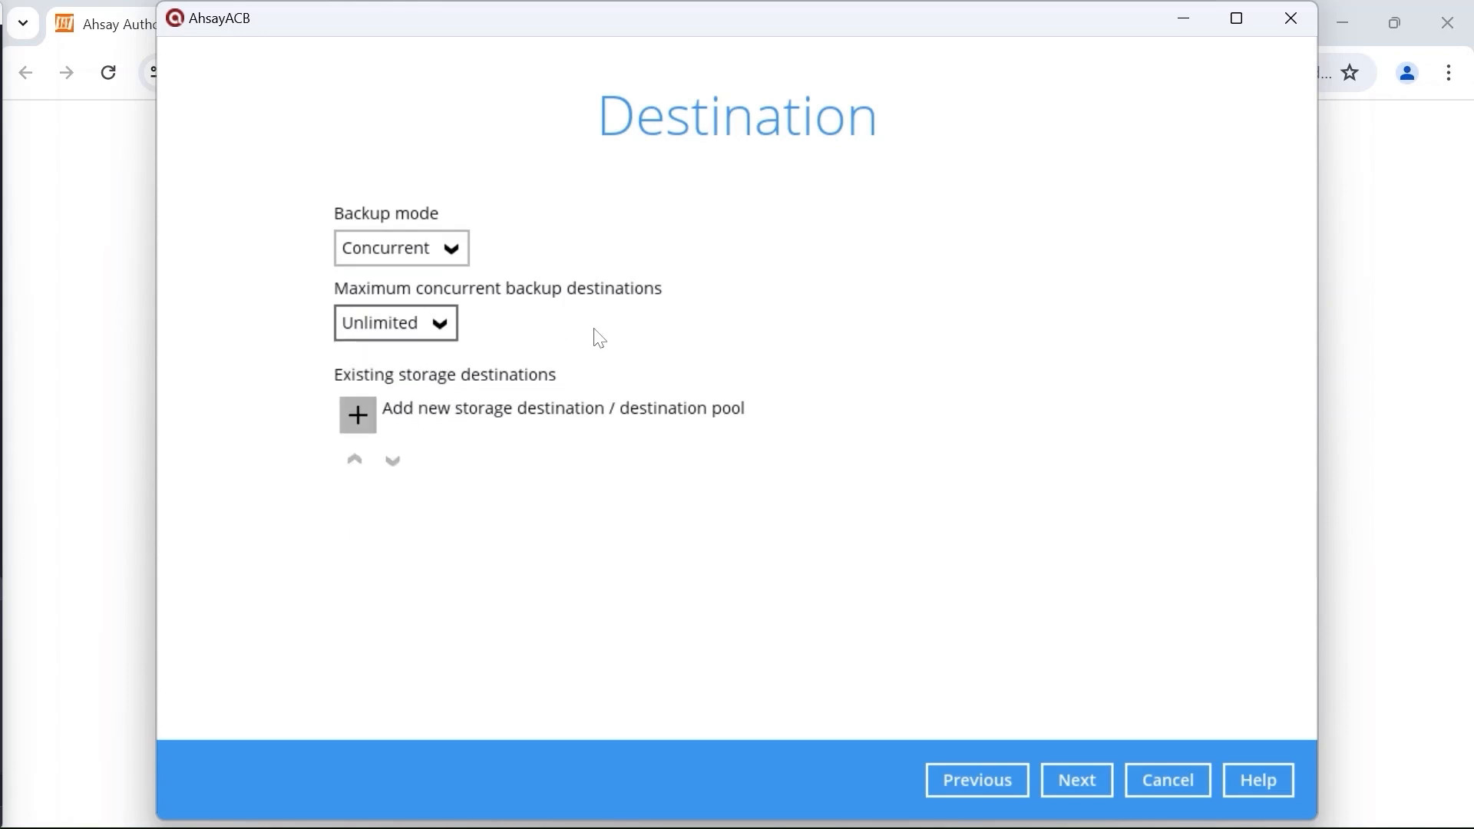
pyautogui.click(358, 411)
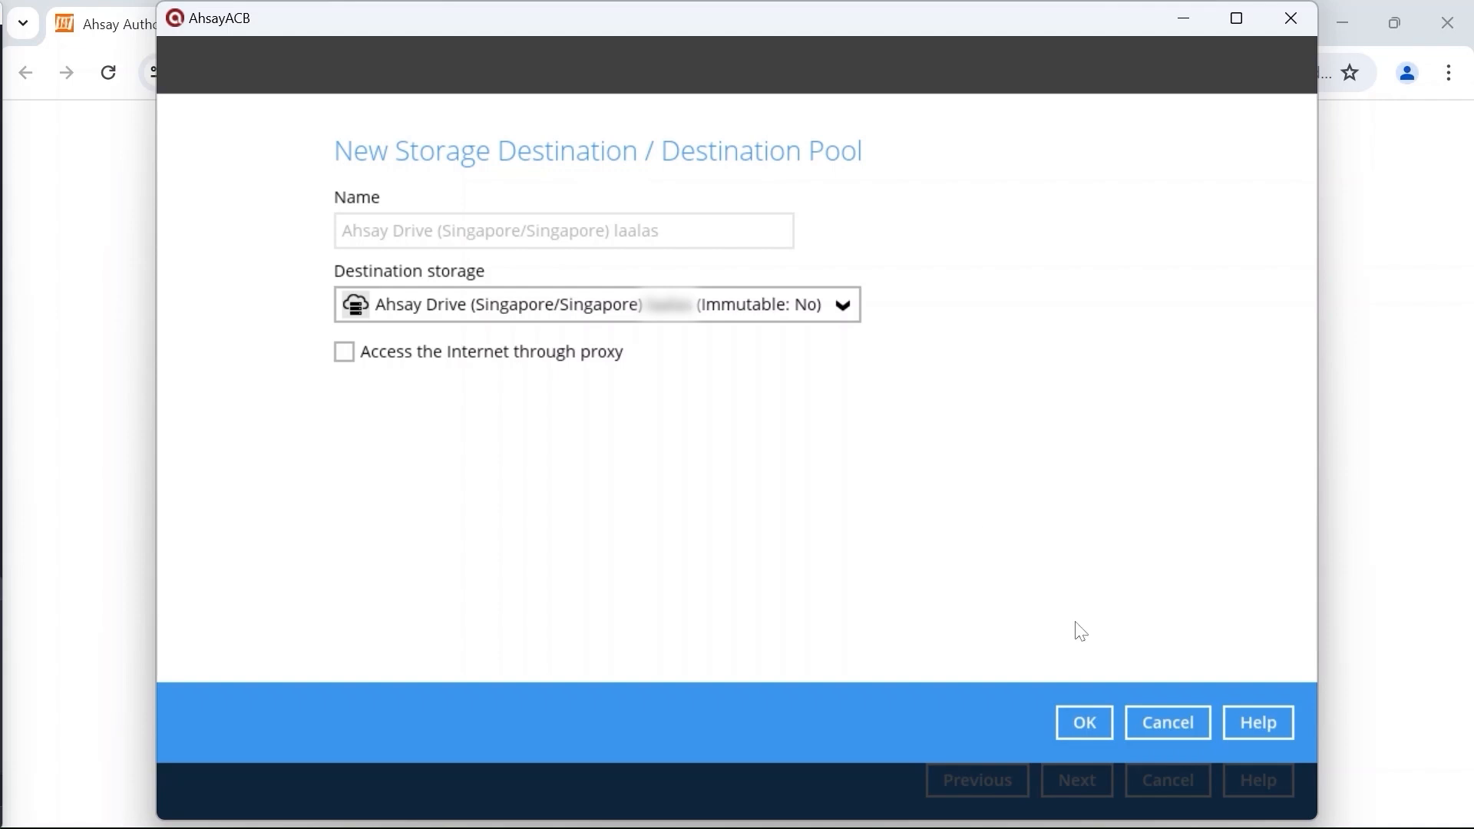
# Step: Add the Ahsay Drive (Singapore) cloud destination and begin a Local/Mapped Drive destination
pyautogui.click(1095, 718)
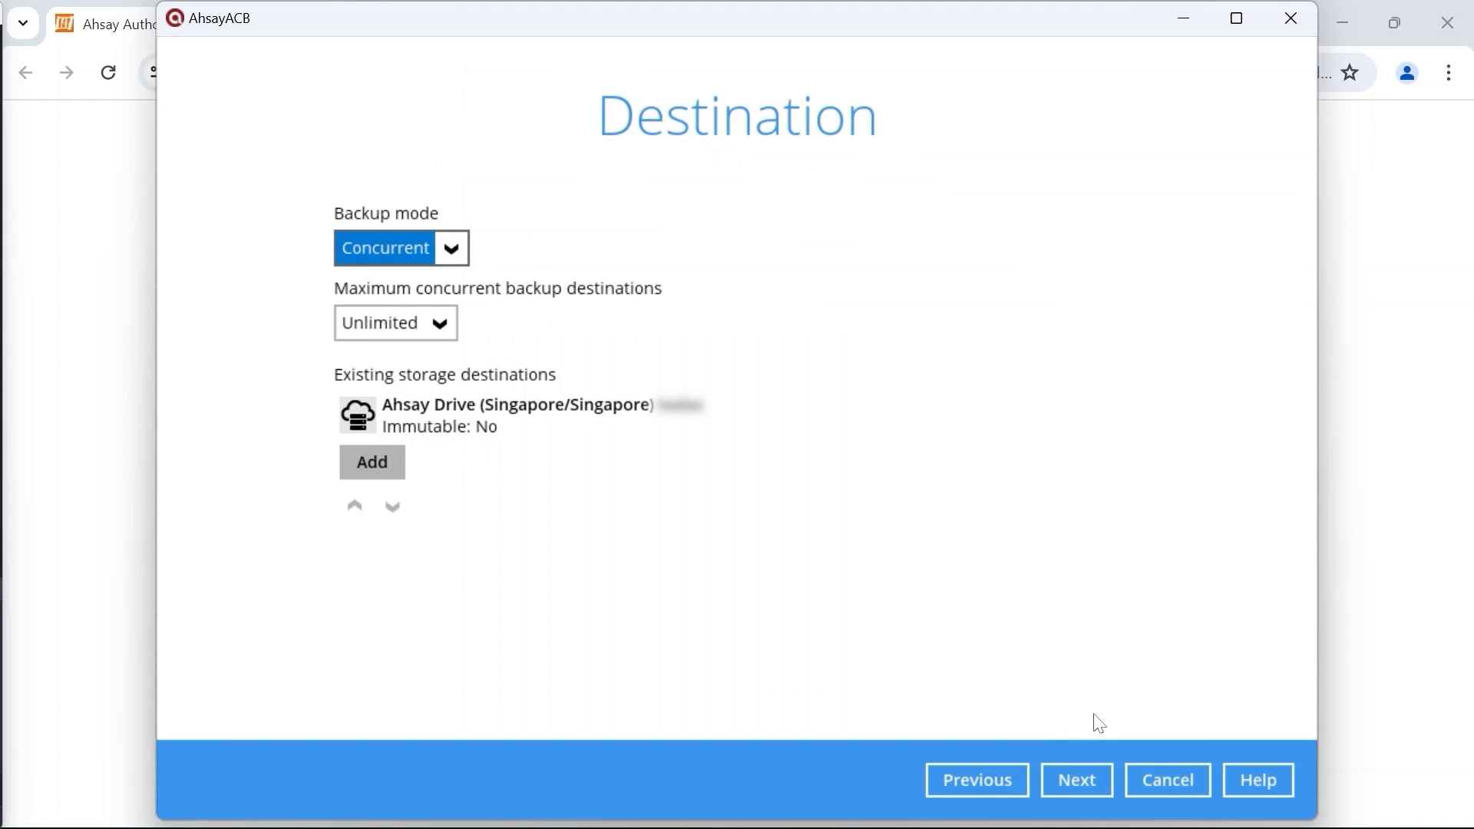
pyautogui.click(370, 463)
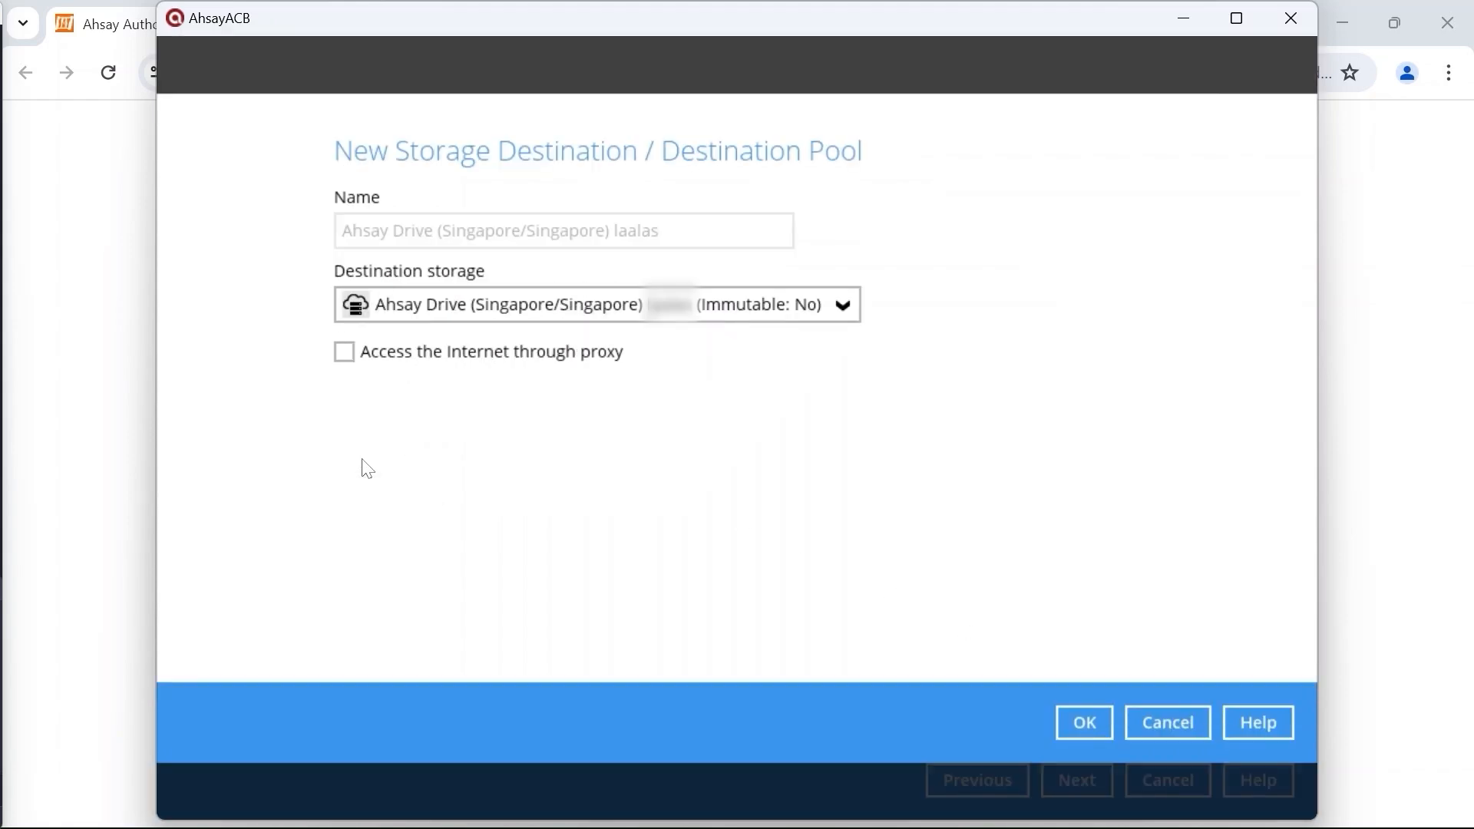
pyautogui.click(614, 306)
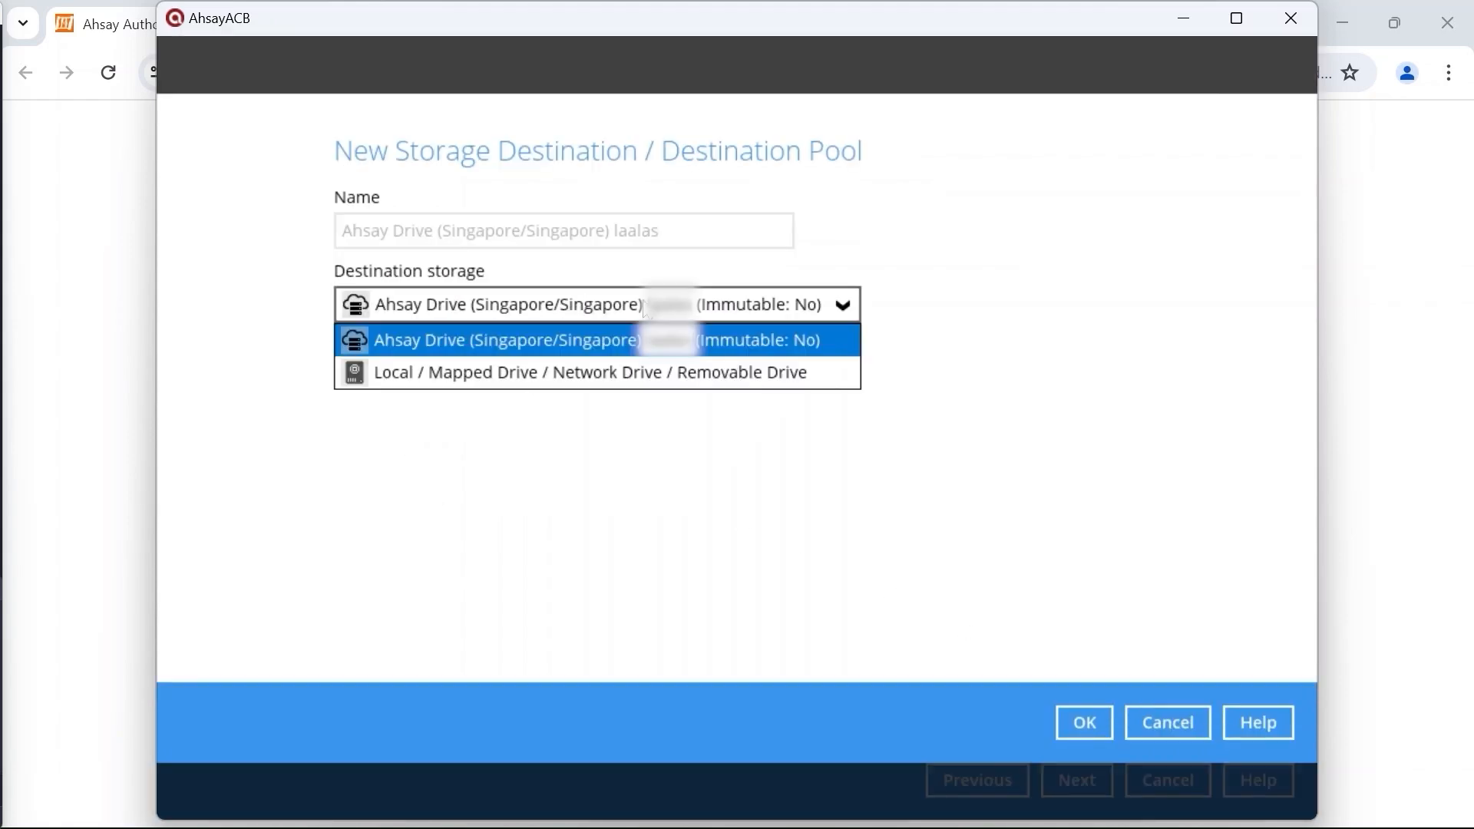
pyautogui.click(634, 375)
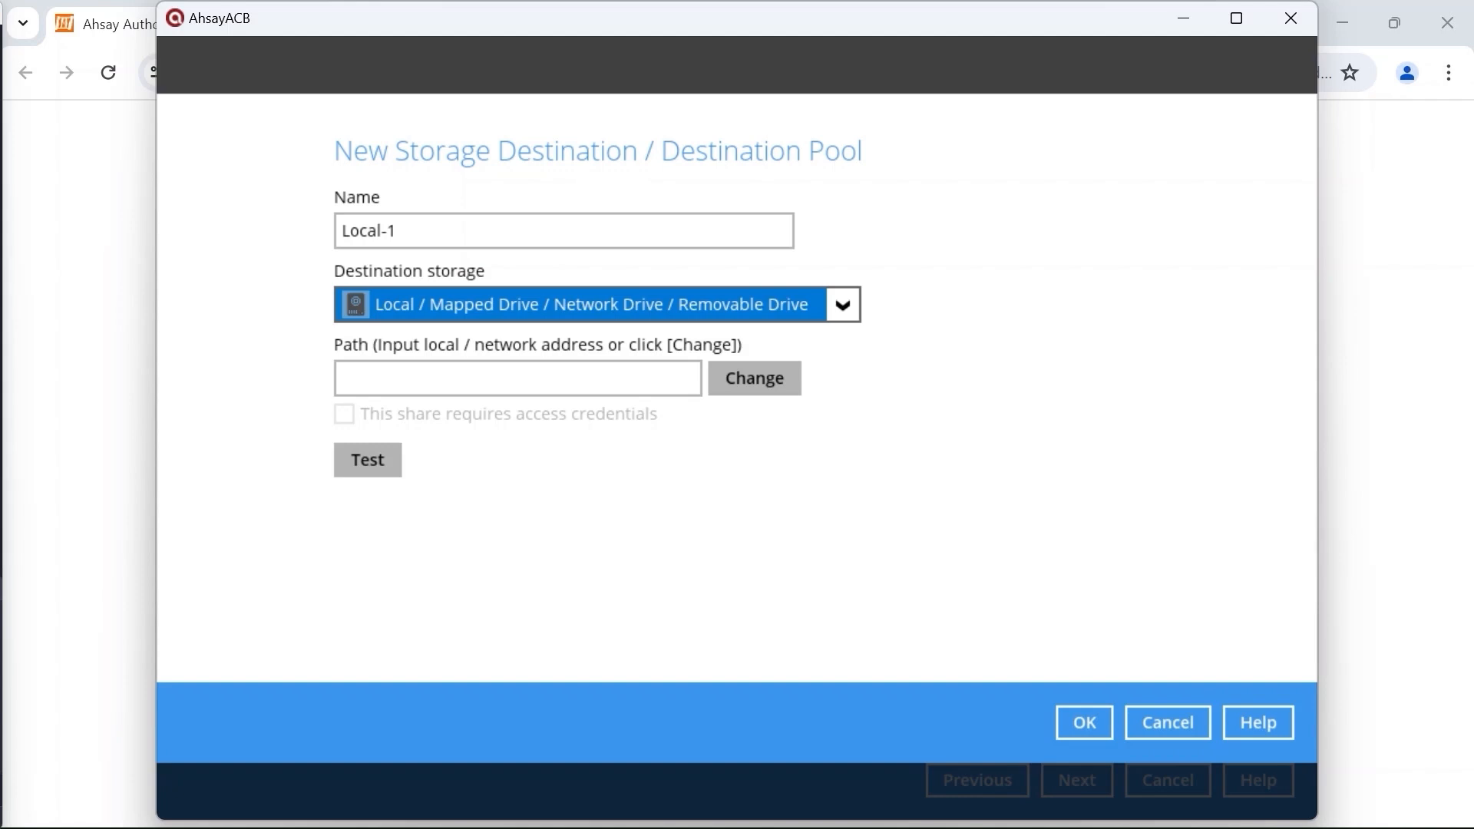
# Step: Save local destination Local-1 at E:\backup and advance to the Encryption step
pyautogui.click(770, 393)
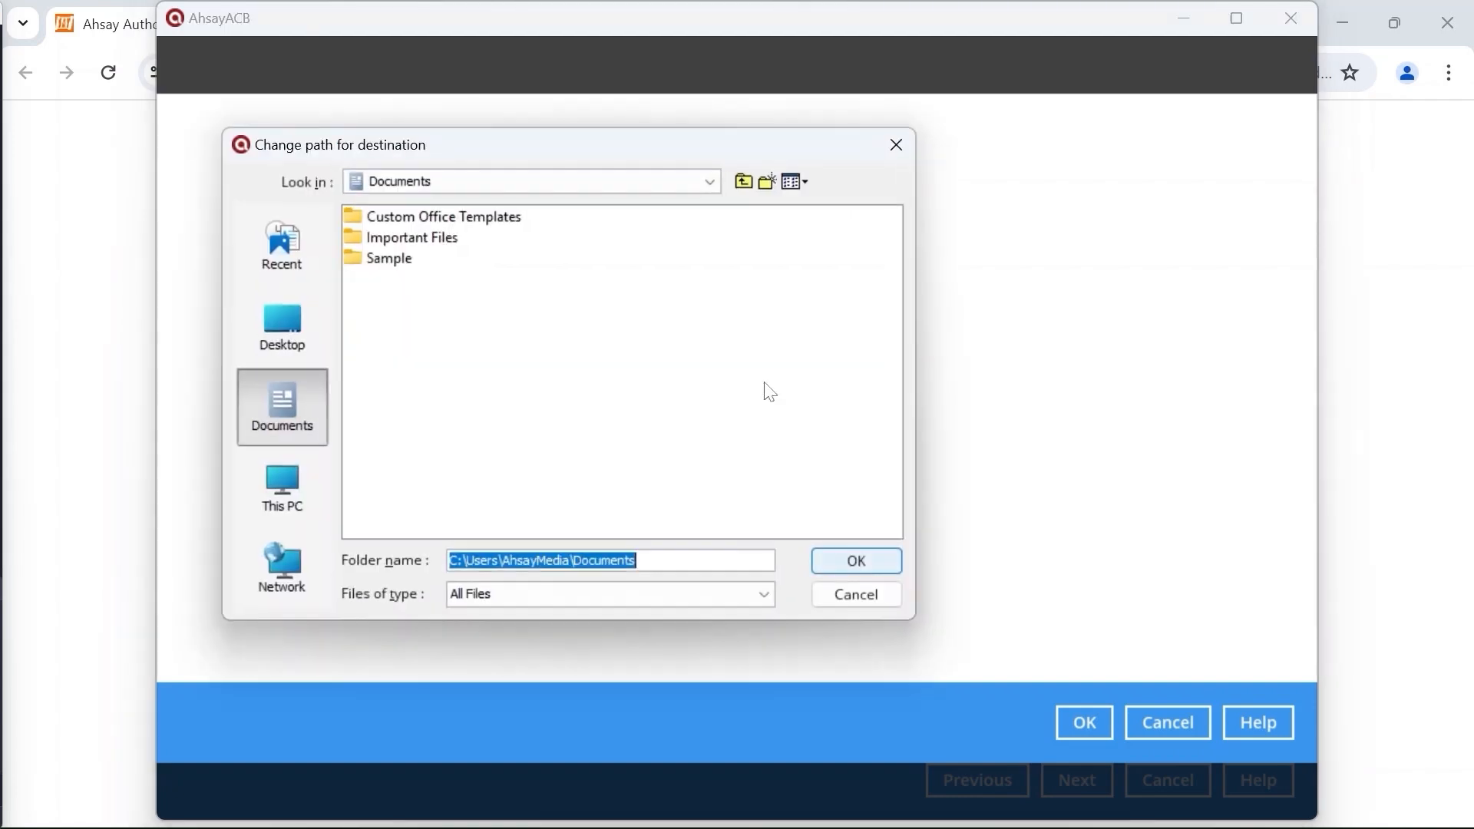
pyautogui.click(300, 492)
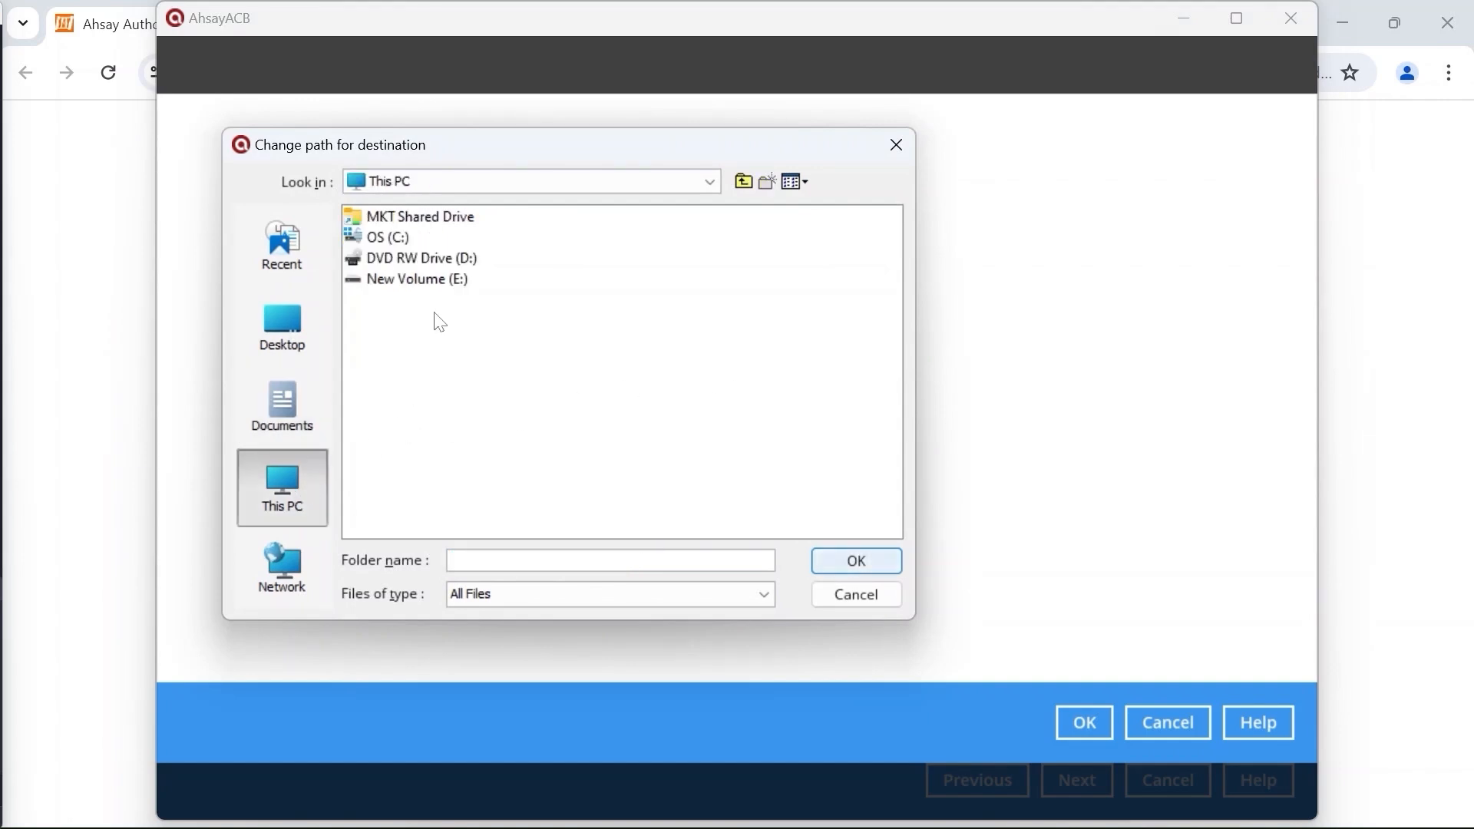
pyautogui.click(452, 286)
pyautogui.doubleClick(452, 287)
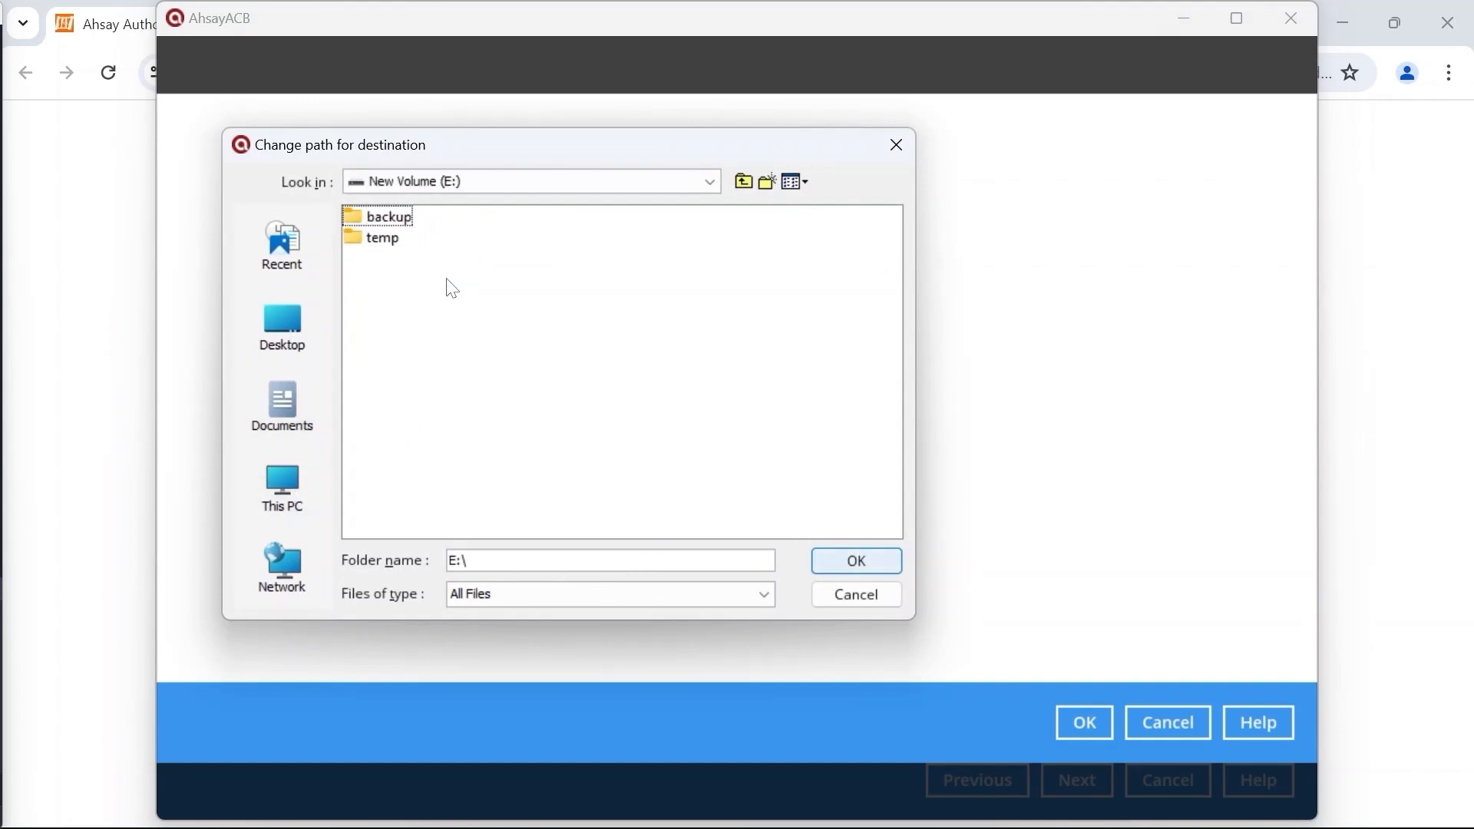
pyautogui.doubleClick(393, 221)
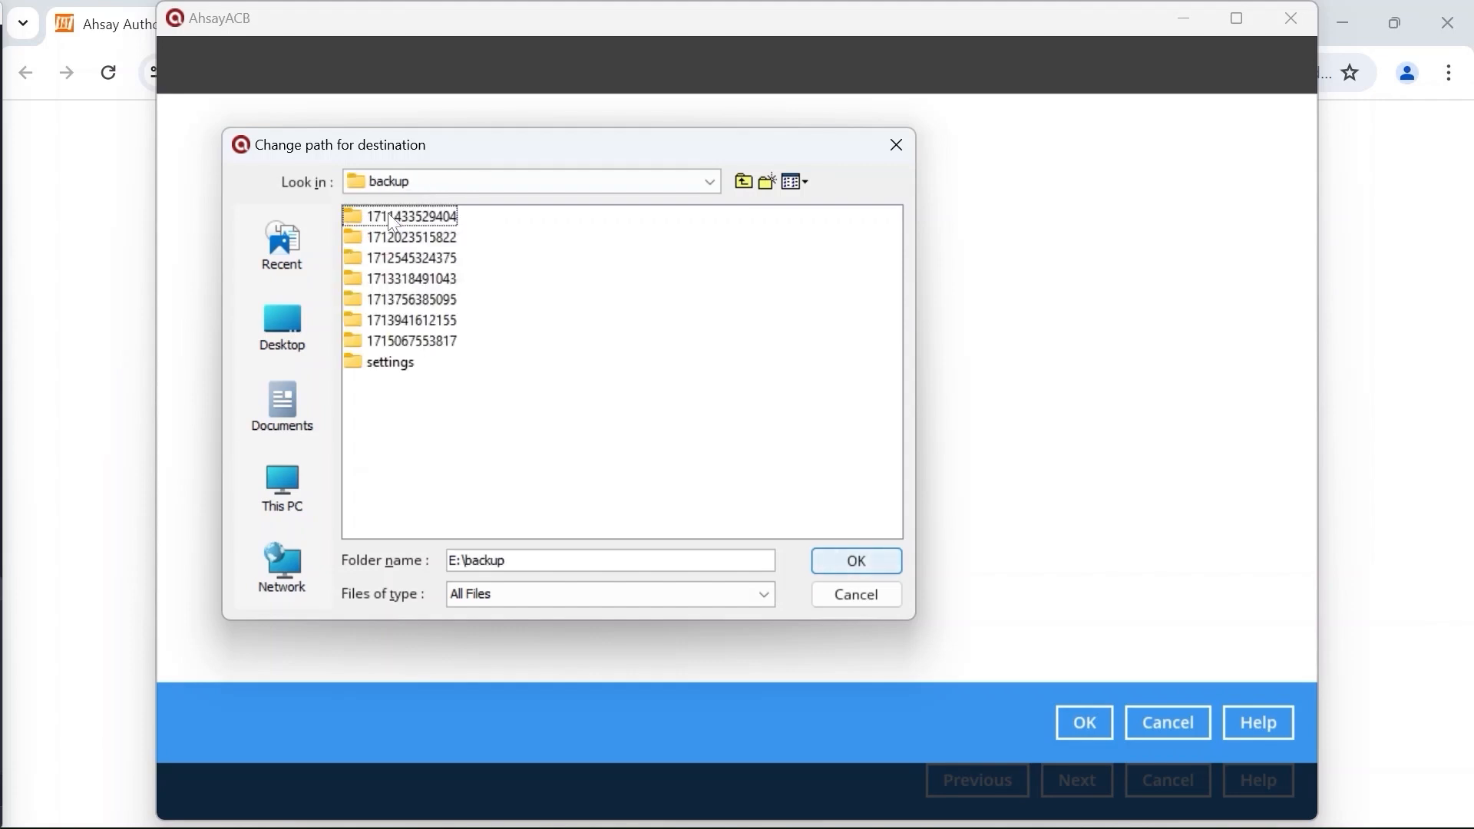
pyautogui.click(846, 570)
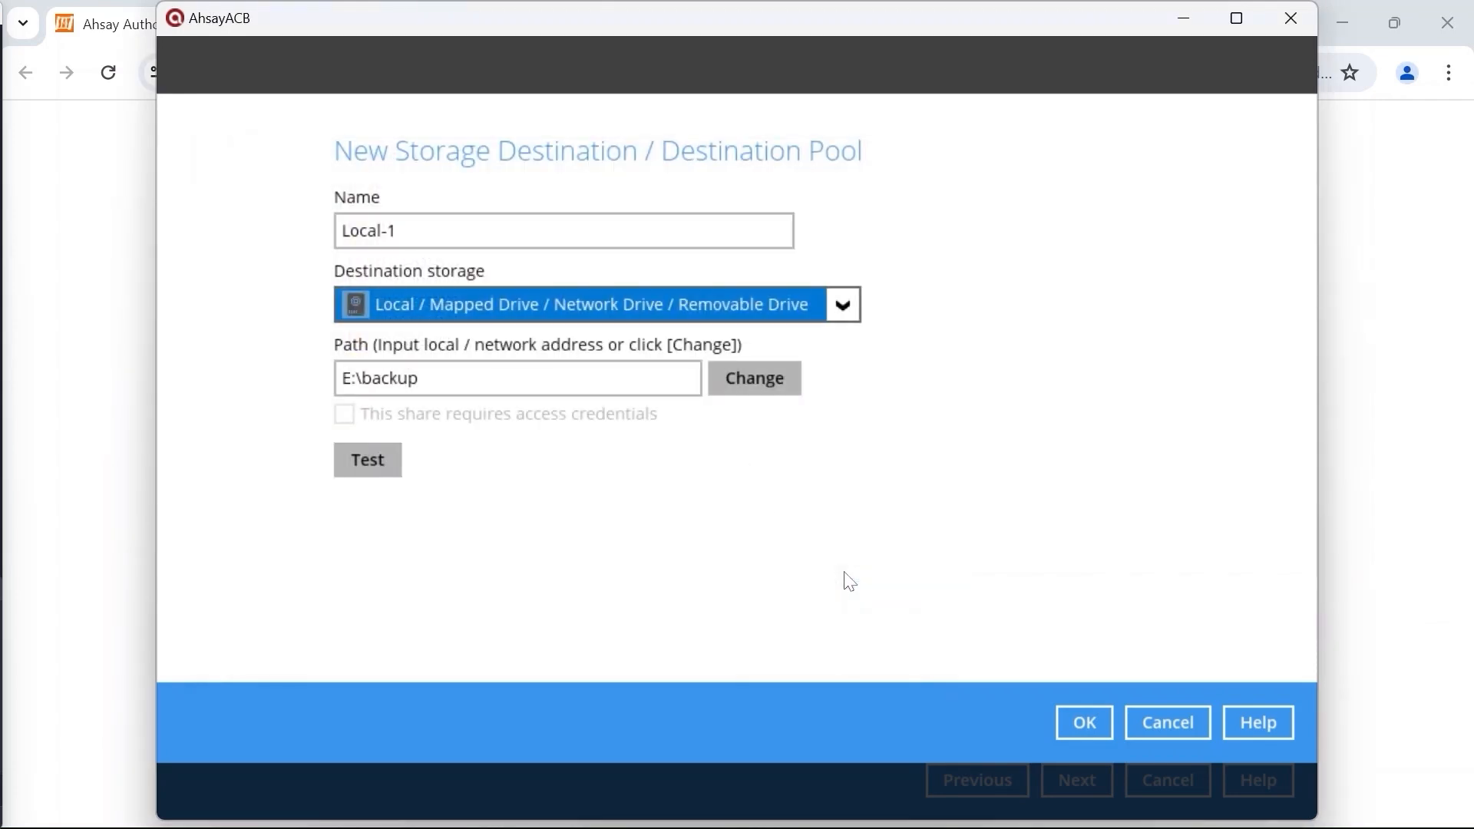
pyautogui.click(1070, 721)
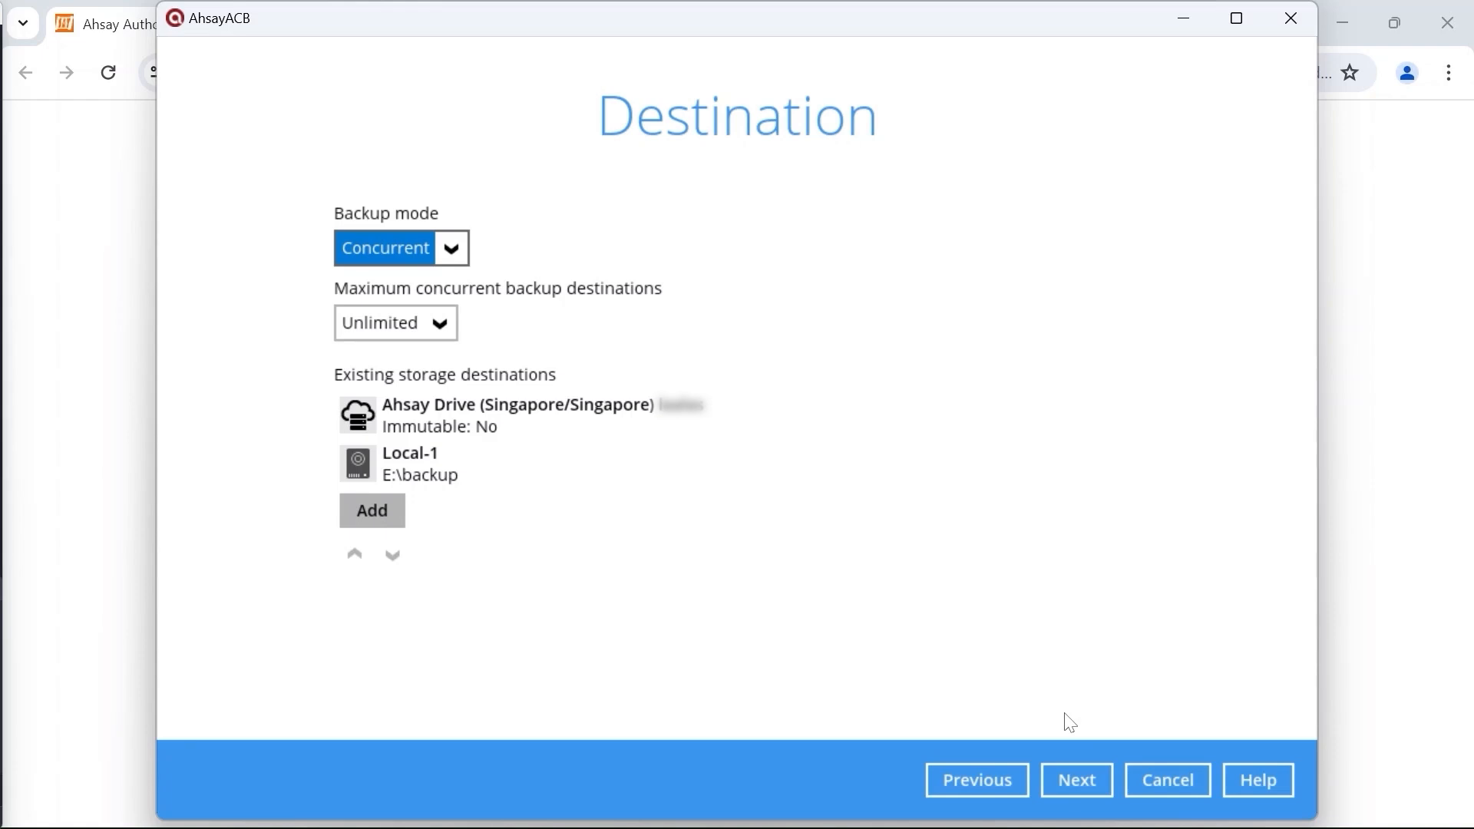
pyautogui.click(1079, 780)
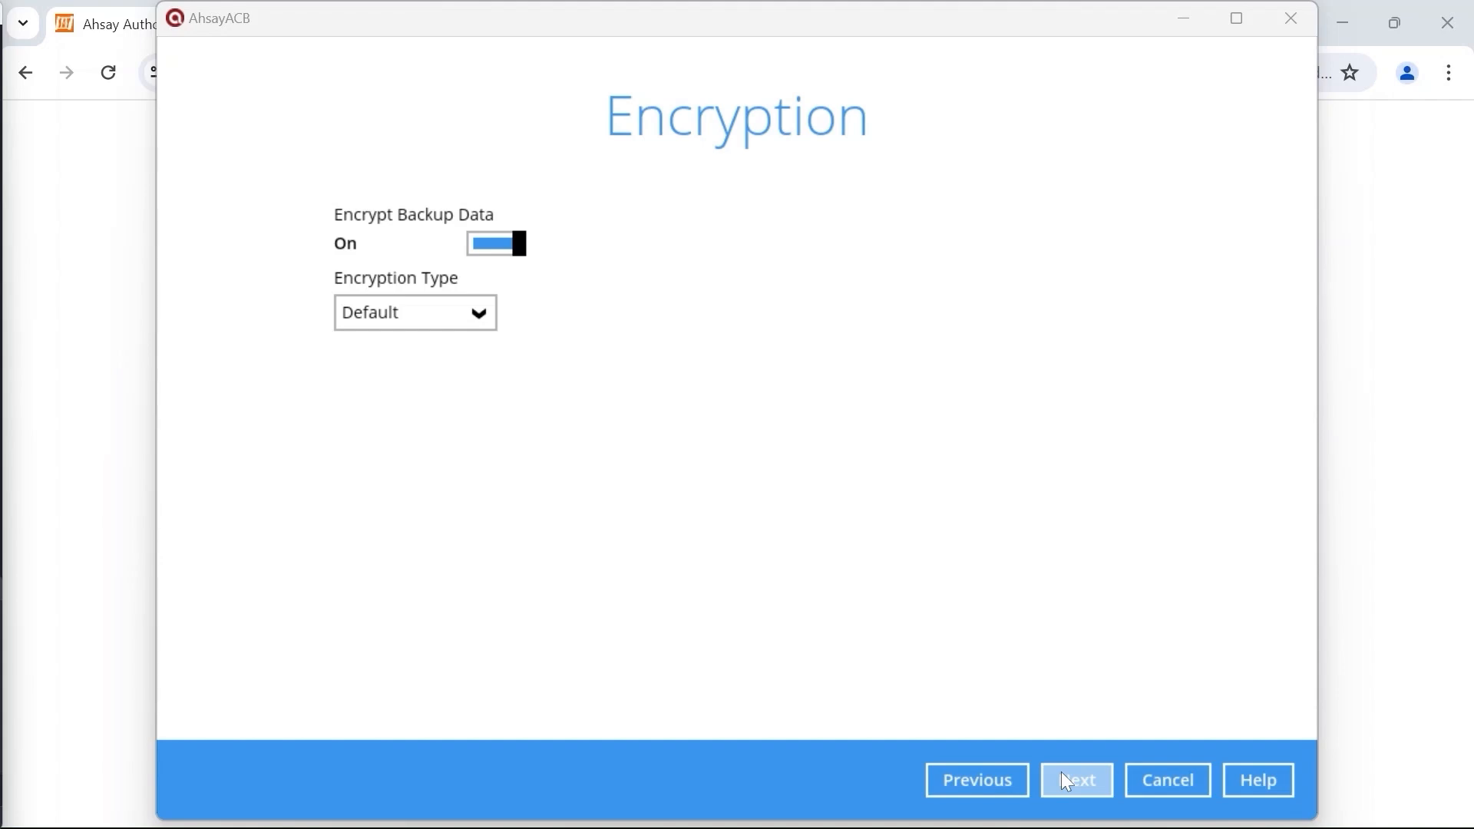
# Step: Accept the Default backup data encryption and confirm the generated encryption key
pyautogui.click(1067, 781)
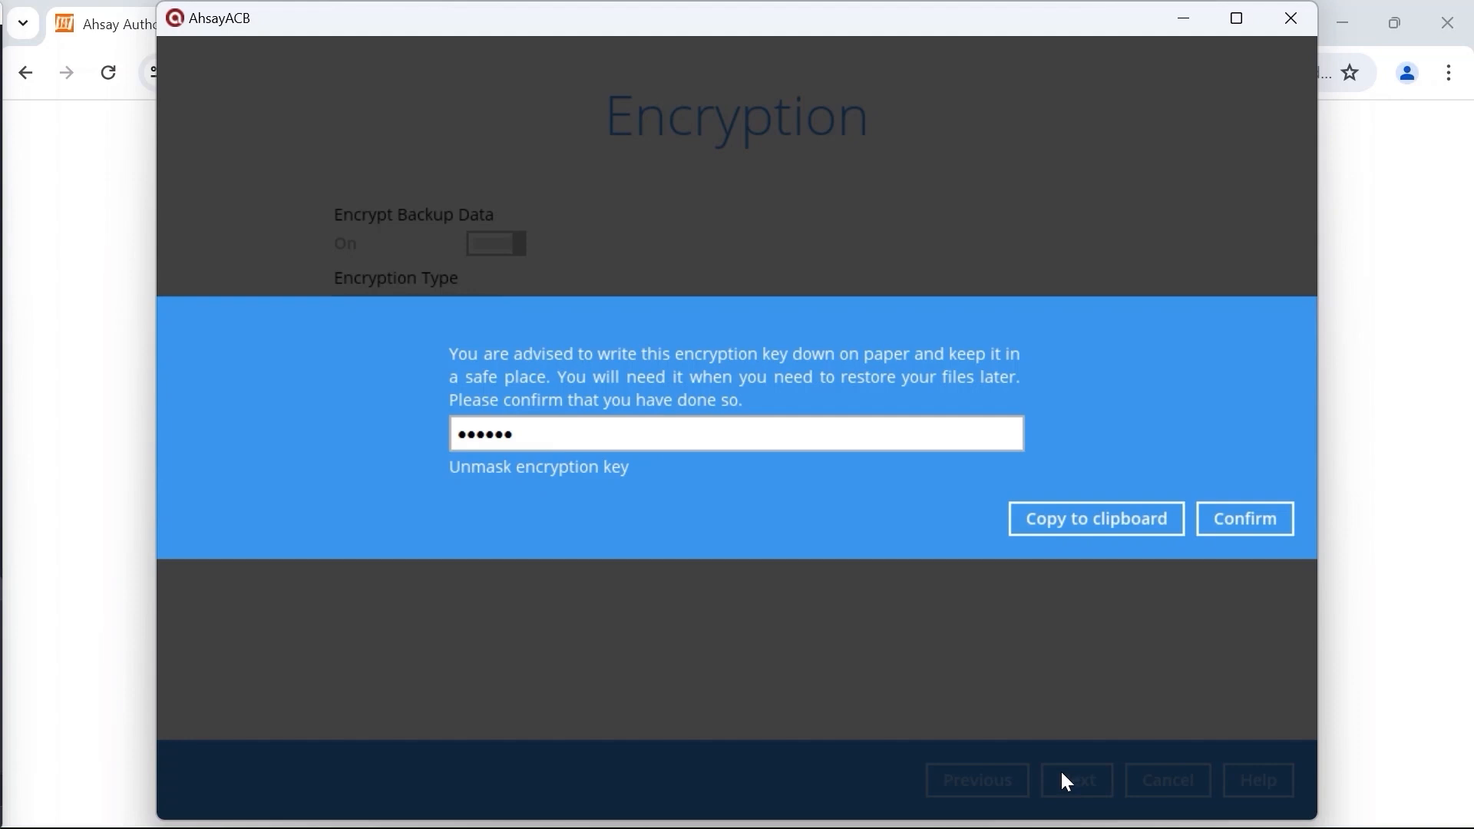
pyautogui.click(1264, 512)
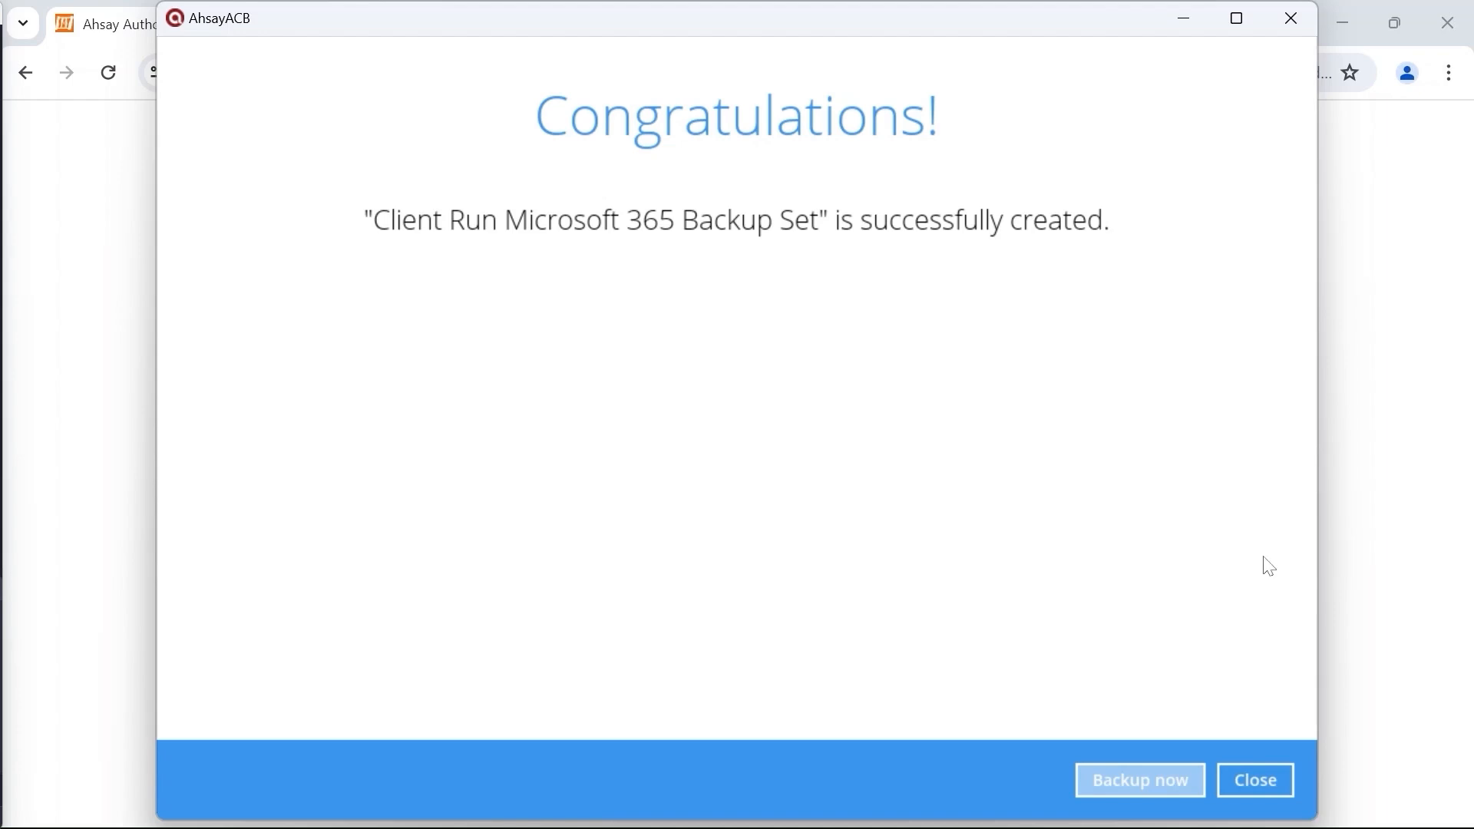
# Step: Open the General settings page of the Client Run Microsoft 365 Backup Set
pyautogui.click(1256, 780)
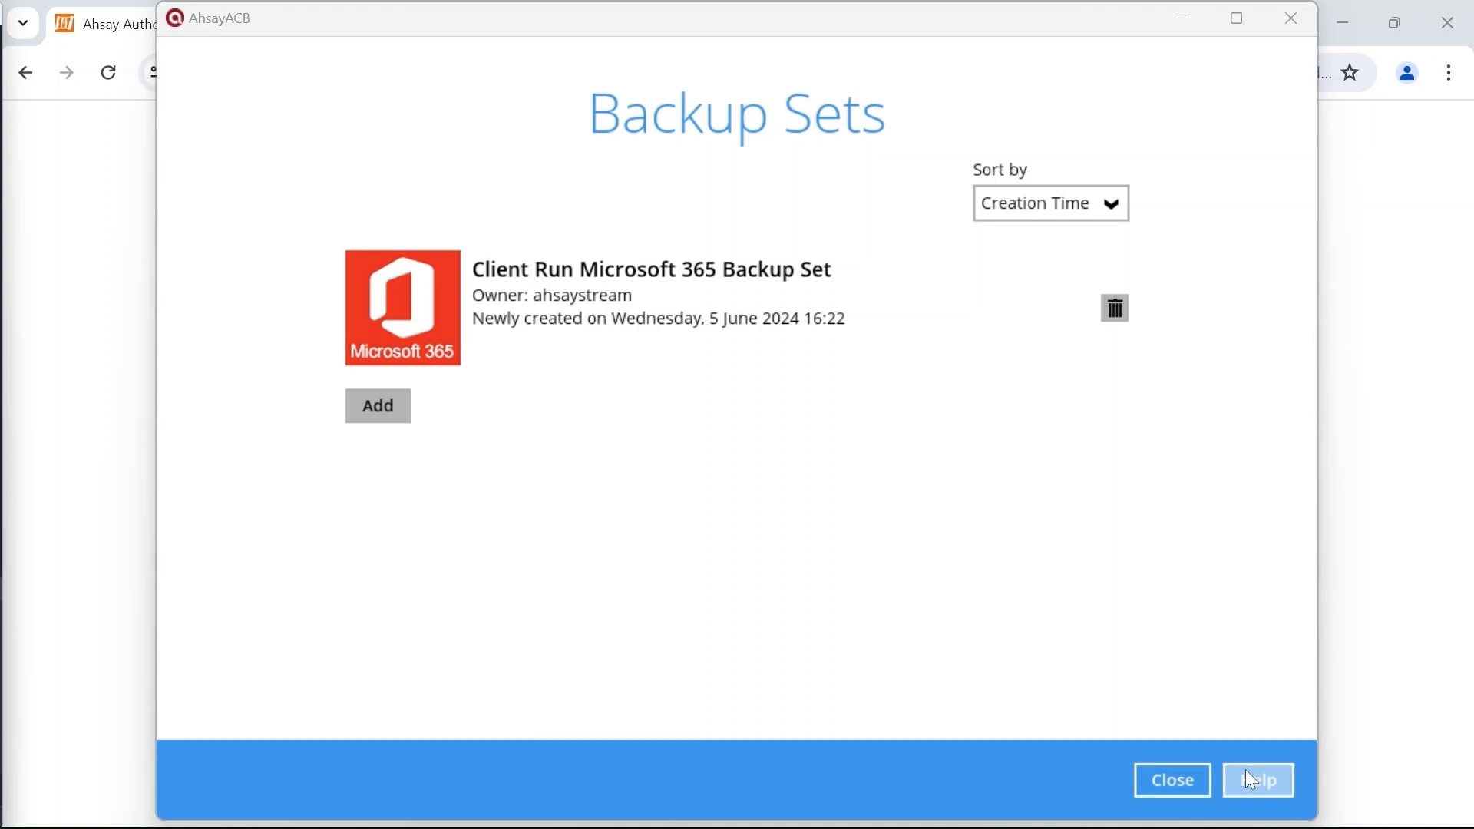
pyautogui.click(930, 347)
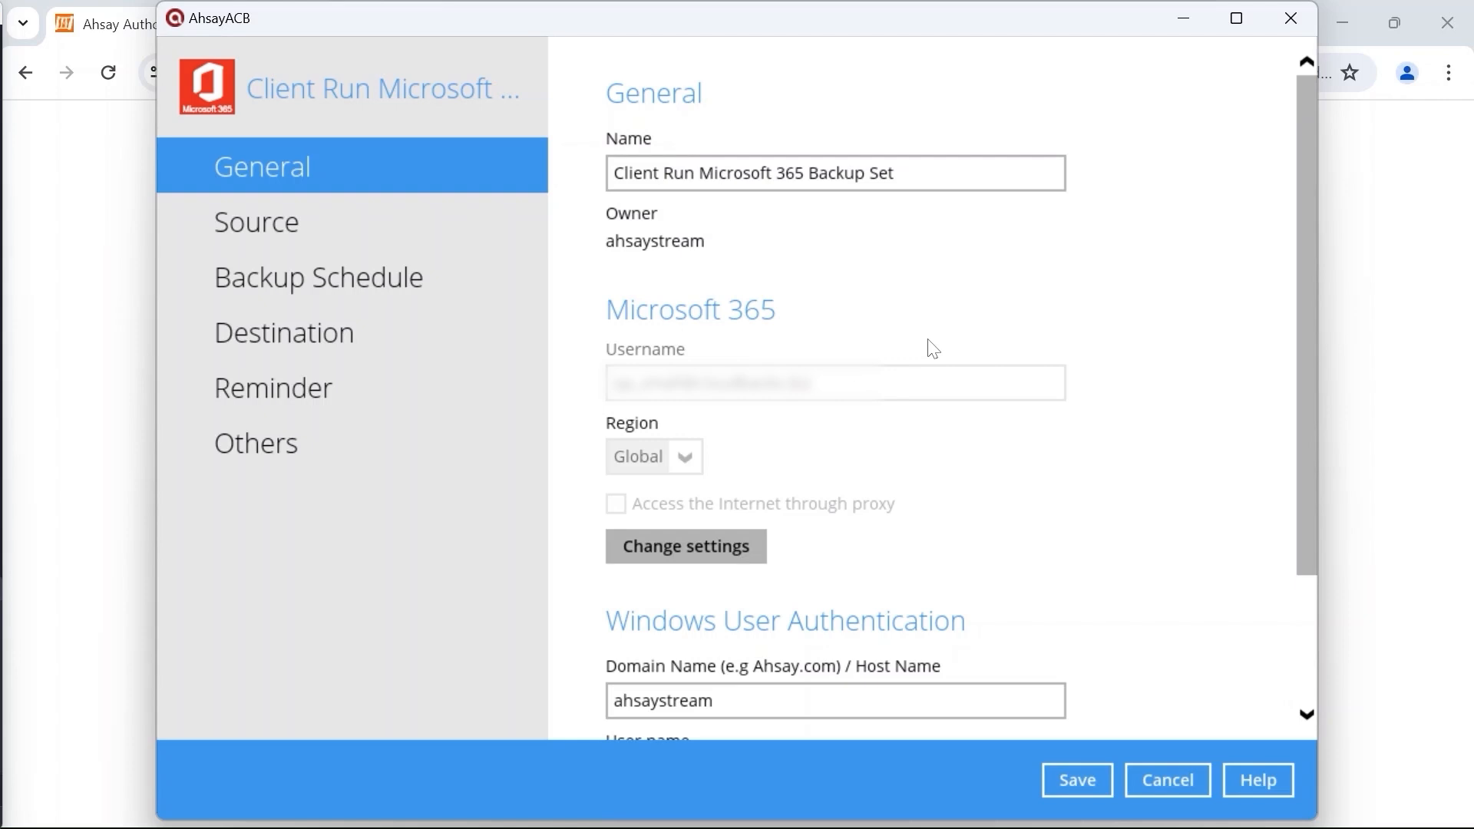
pyautogui.scroll(-2, 1089, 535)
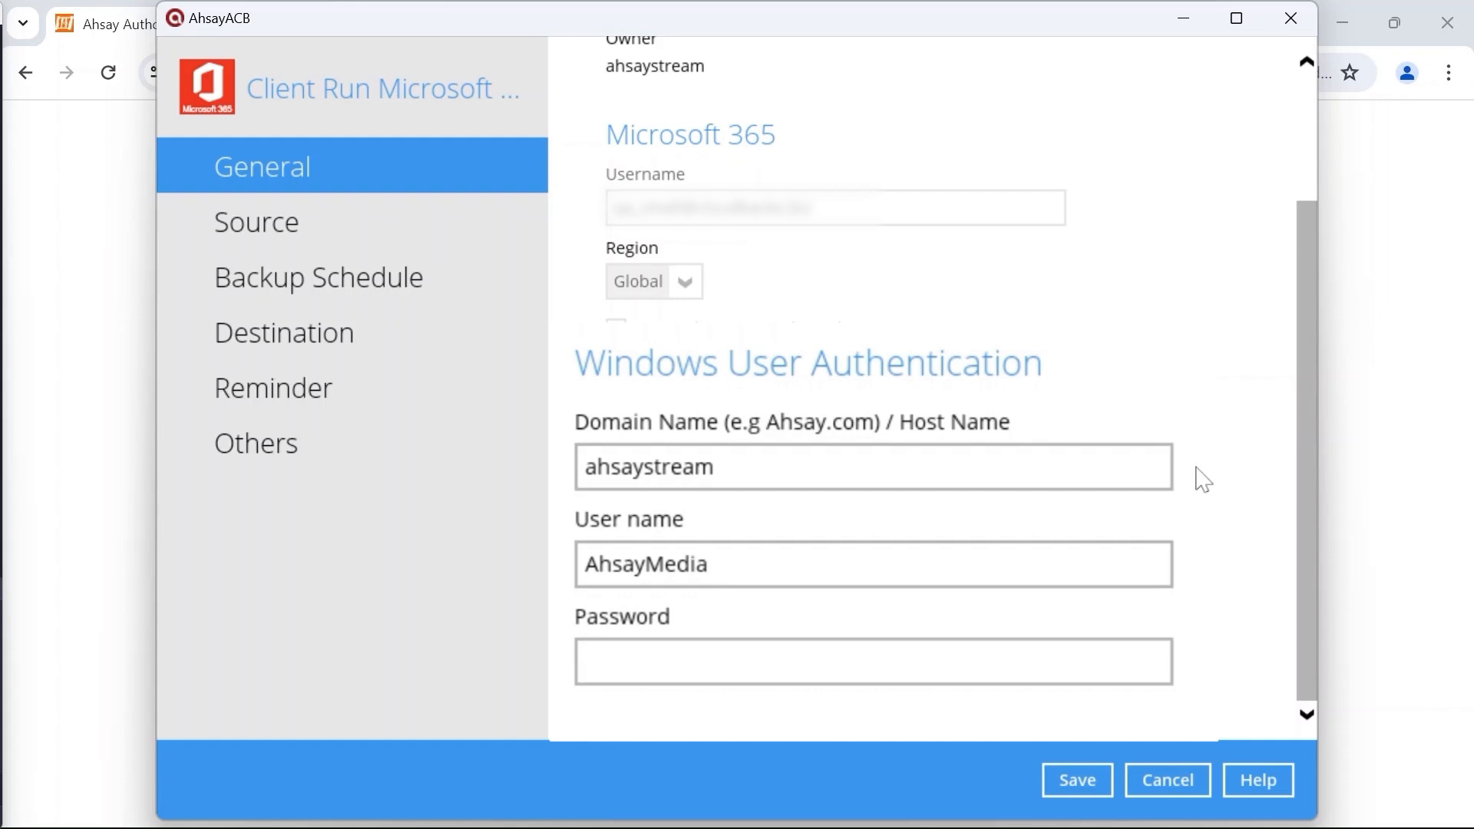
# Step: Enter the Windows User Authentication password, then go to the Others settings page
pyautogui.click(998, 662)
pyautogui.write('••••••••')
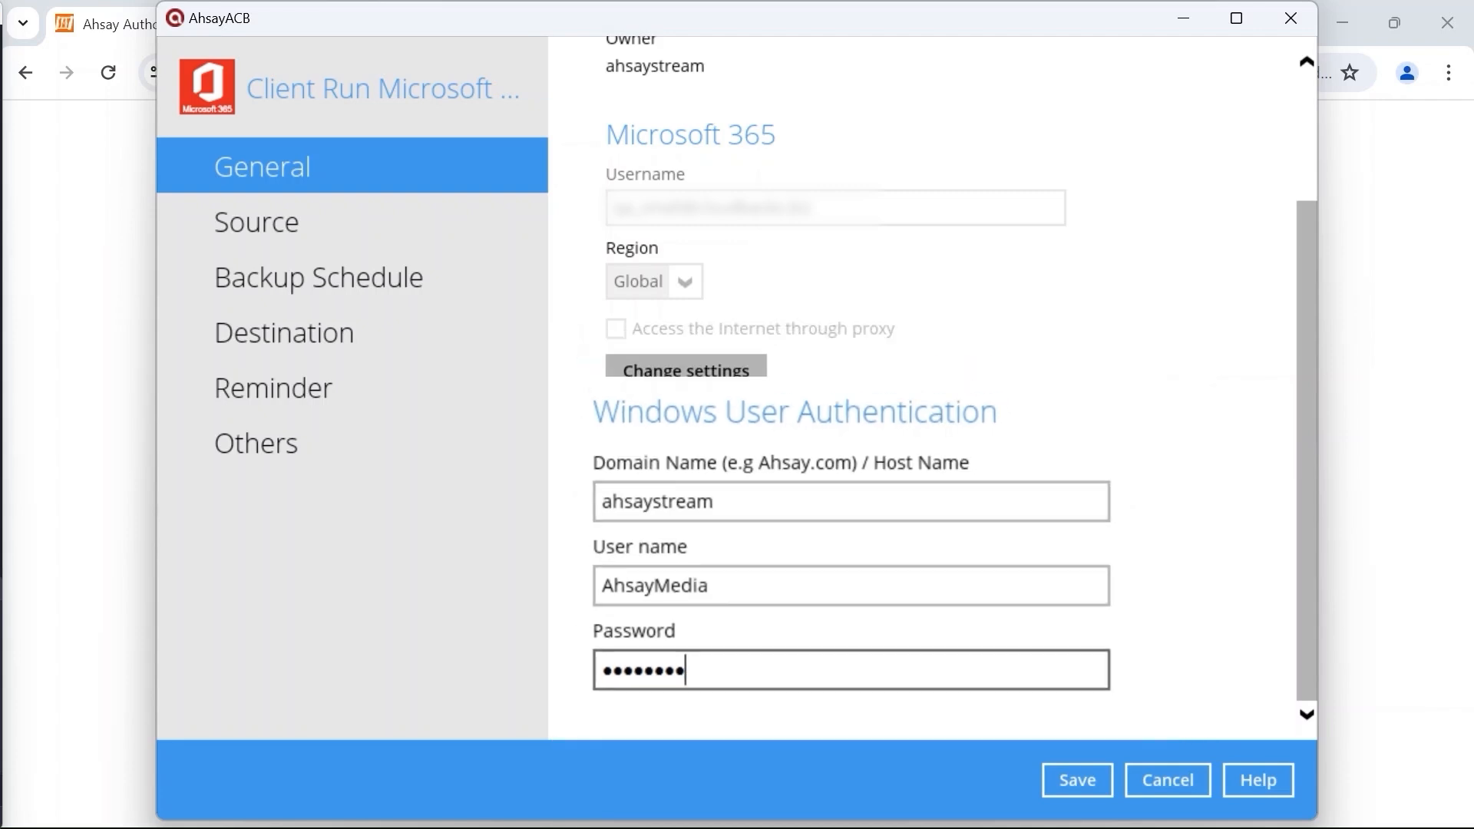
pyautogui.click(416, 445)
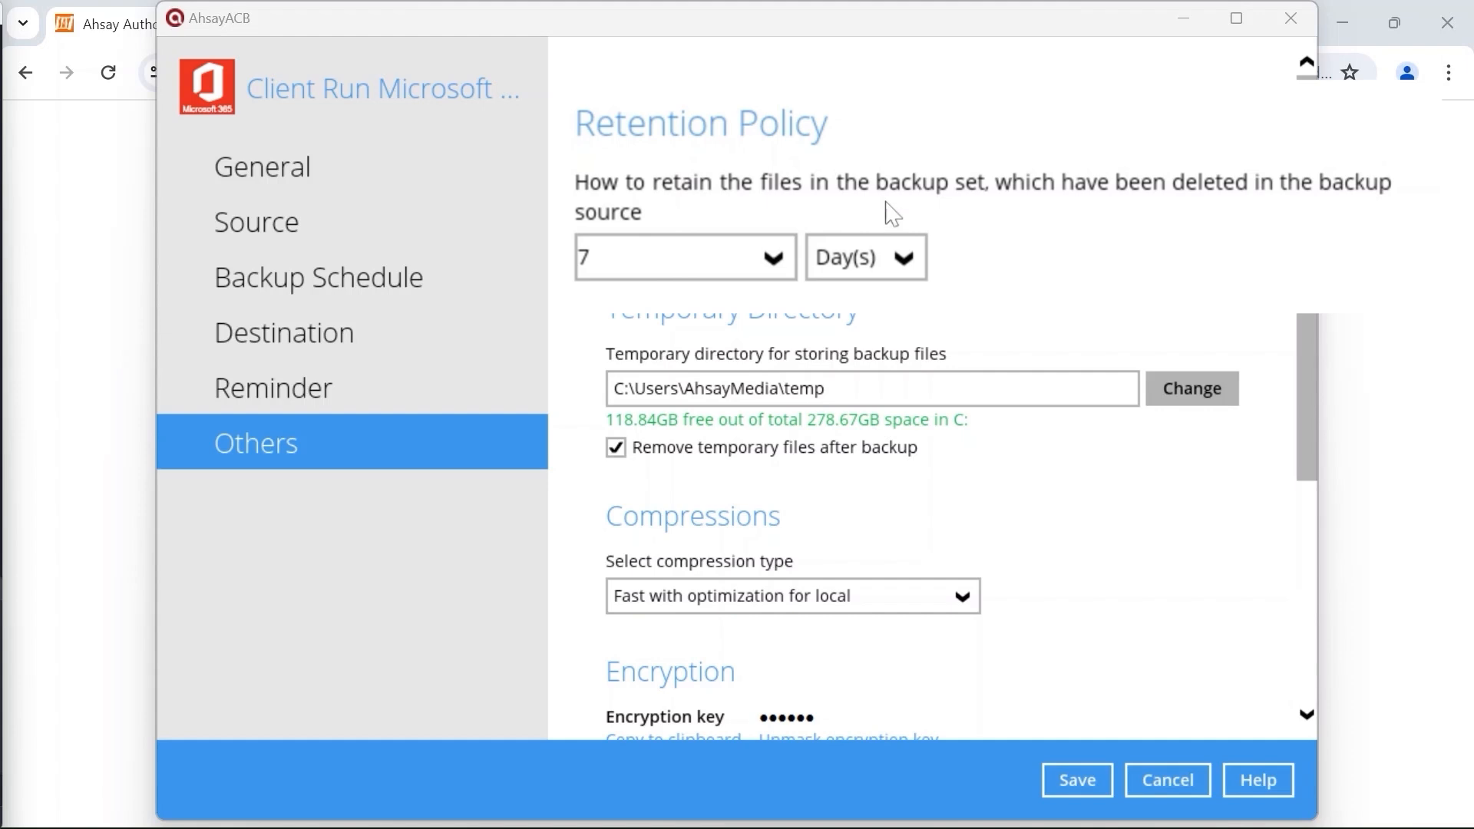
# Step: Change the deleted-file retention from 7 to 365 Day(s)
pyautogui.click(894, 259)
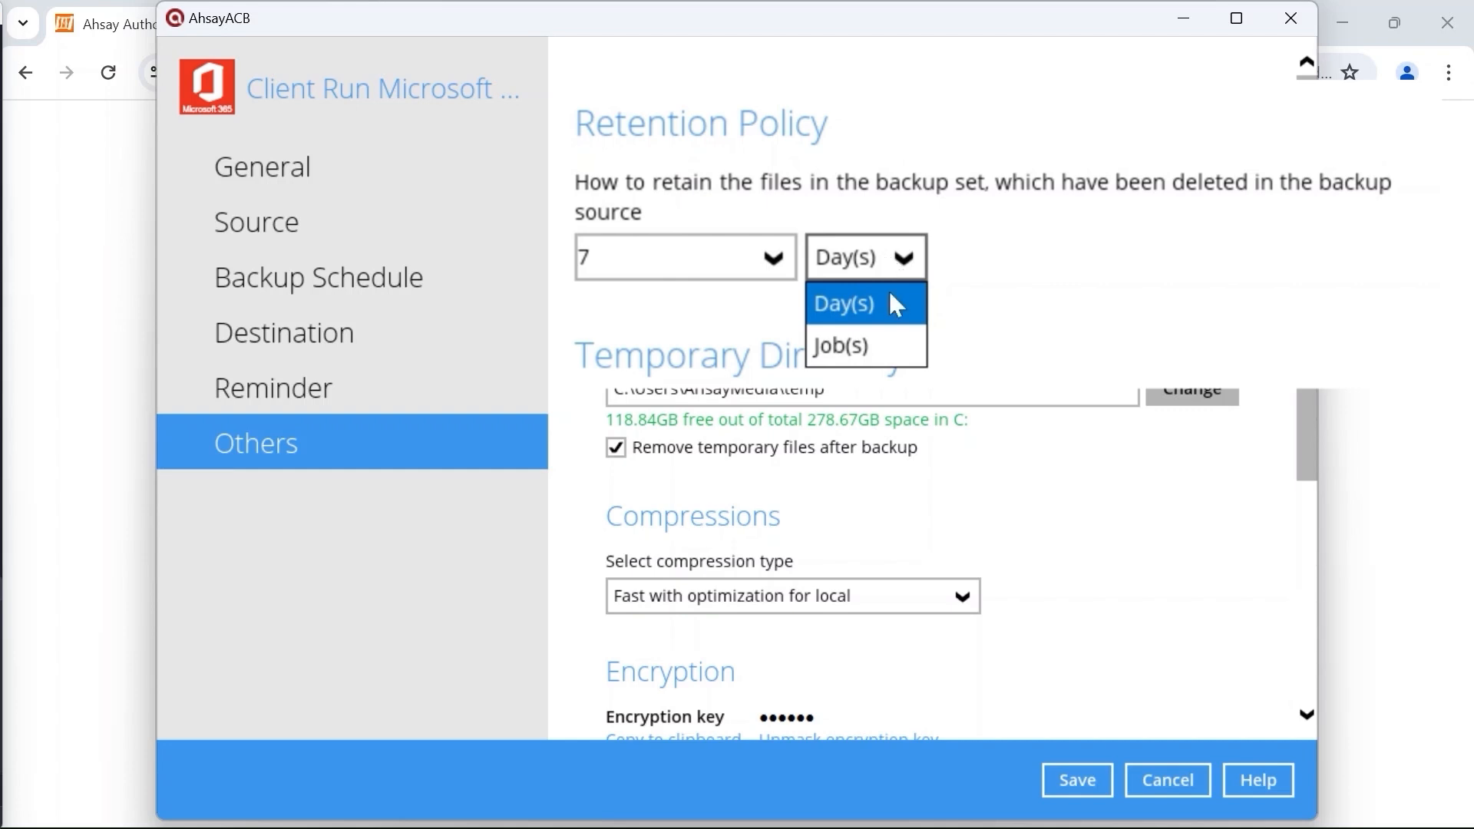
pyautogui.click(889, 304)
pyautogui.moveTo(595, 257); pyautogui.dragTo(554, 266)
pyautogui.write('365')
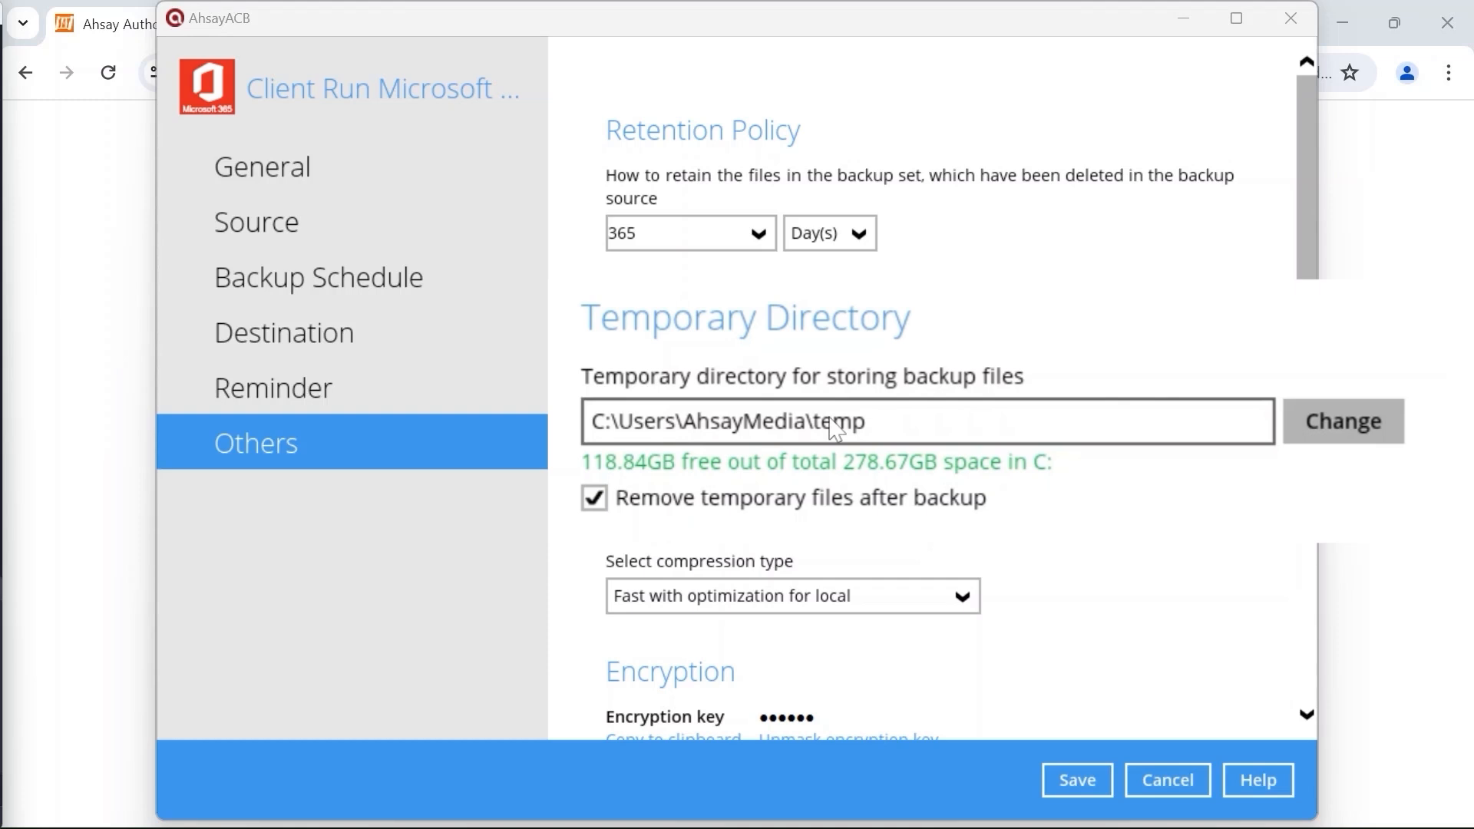
# Step: Set the temporary directory to the temp folder on New Volume (E:)
pyautogui.click(1386, 435)
pyautogui.click(602, 532)
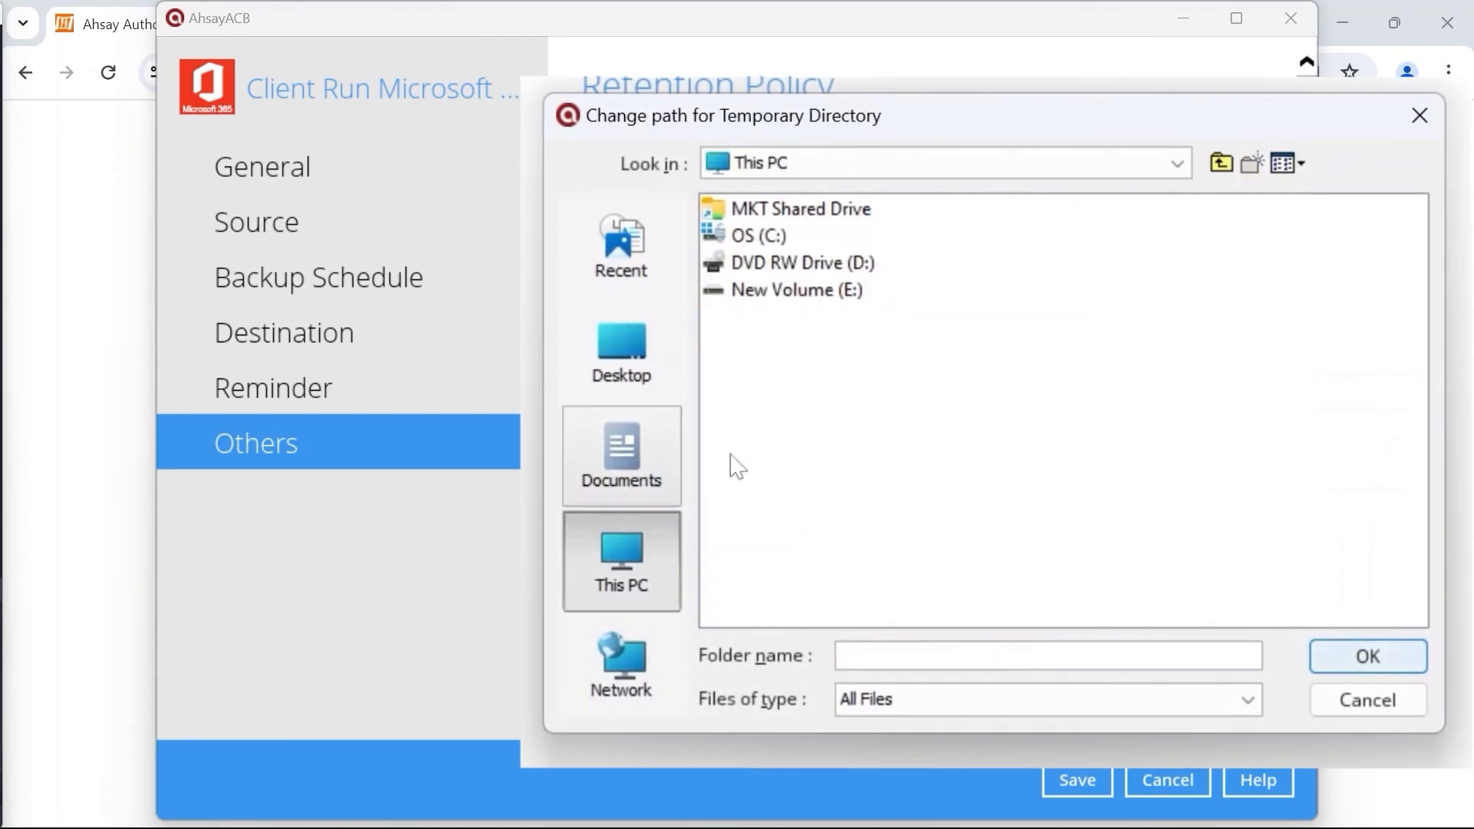
pyautogui.doubleClick(820, 292)
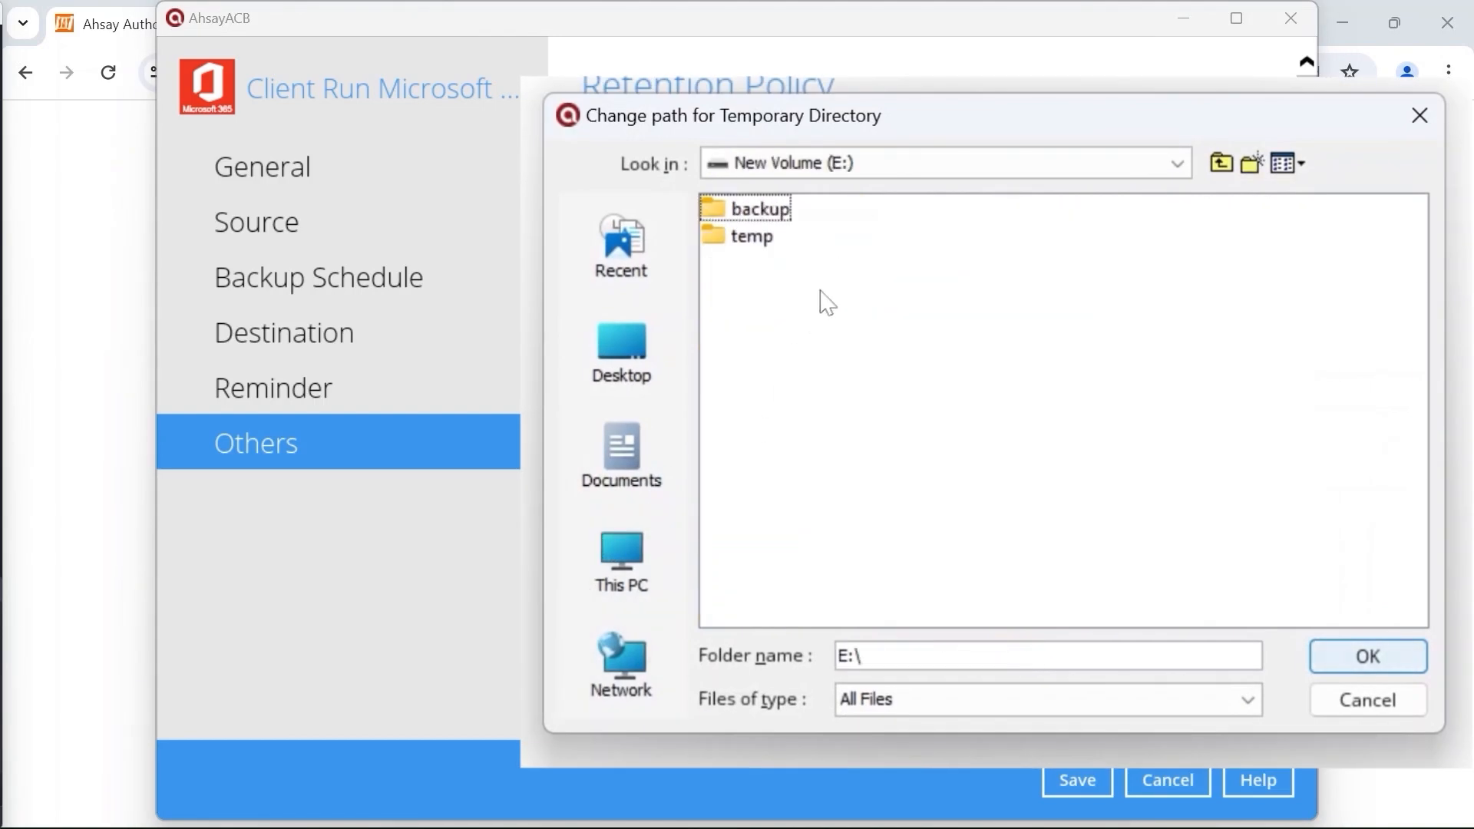
pyautogui.click(761, 239)
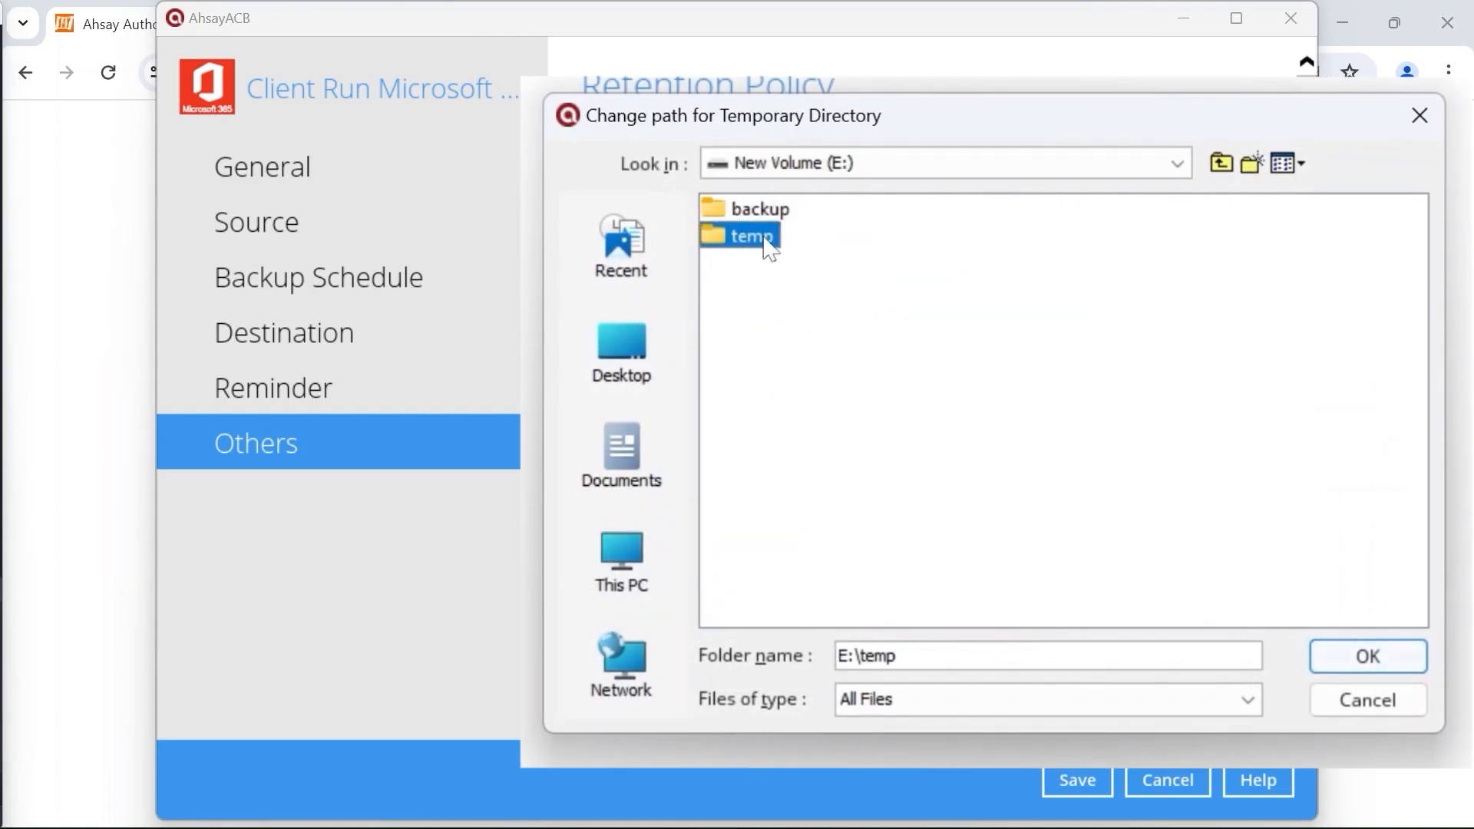
pyautogui.click(1359, 662)
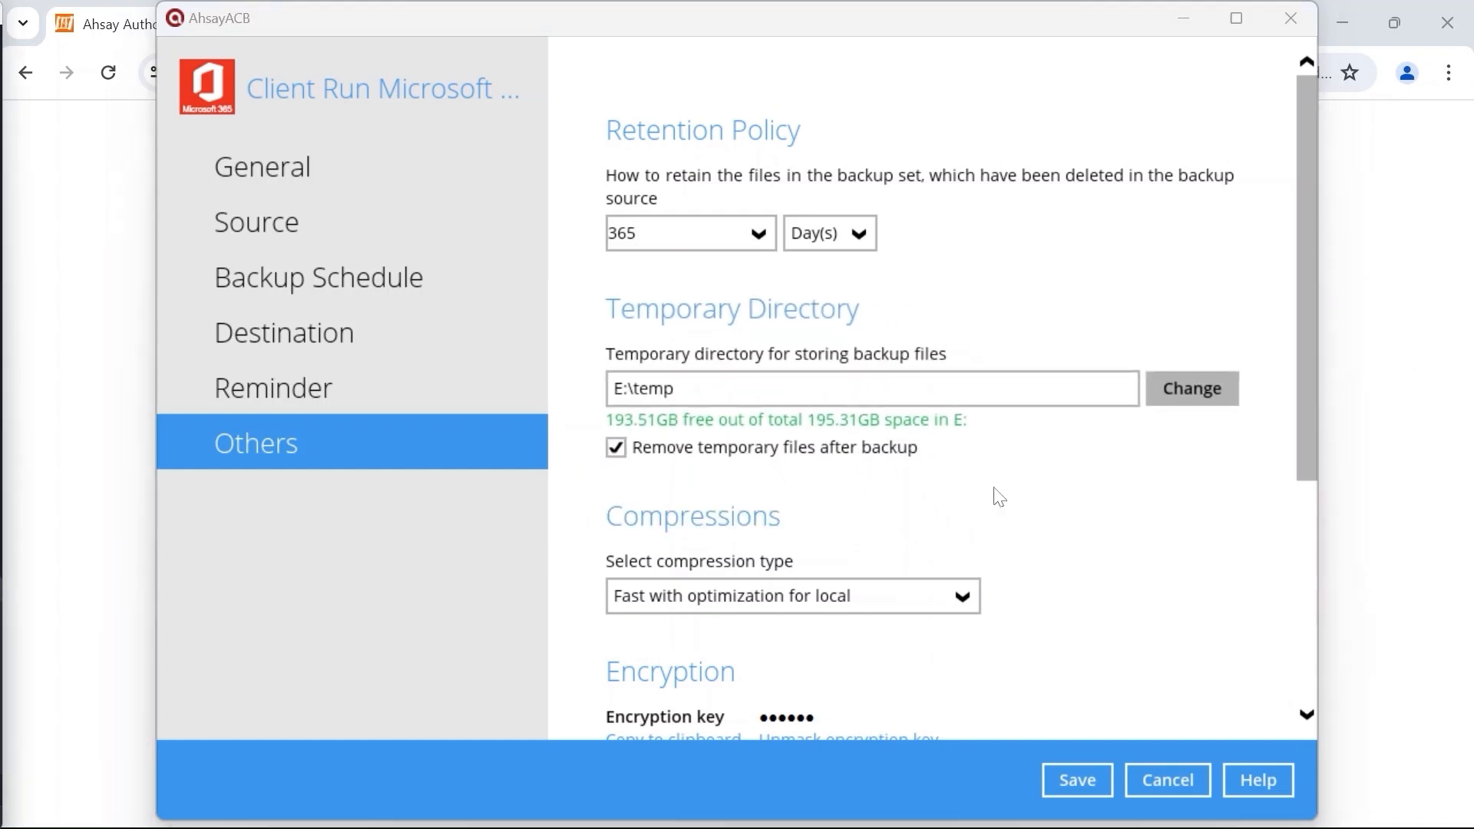
pyautogui.scroll(-2, 993, 494)
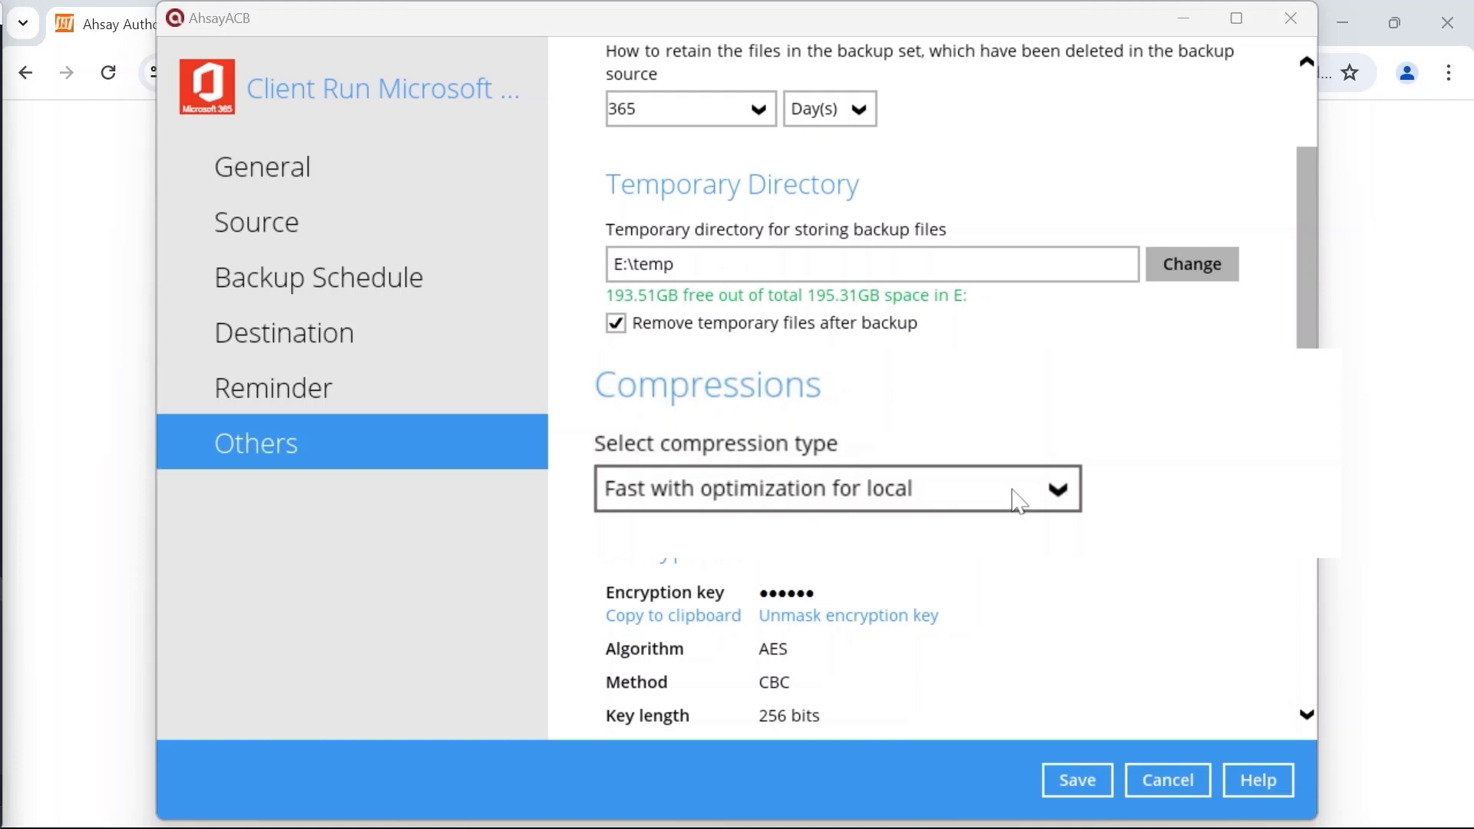
# Step: Leave compression at Fast with optimization for local and save the backup set settings
pyautogui.click(1017, 501)
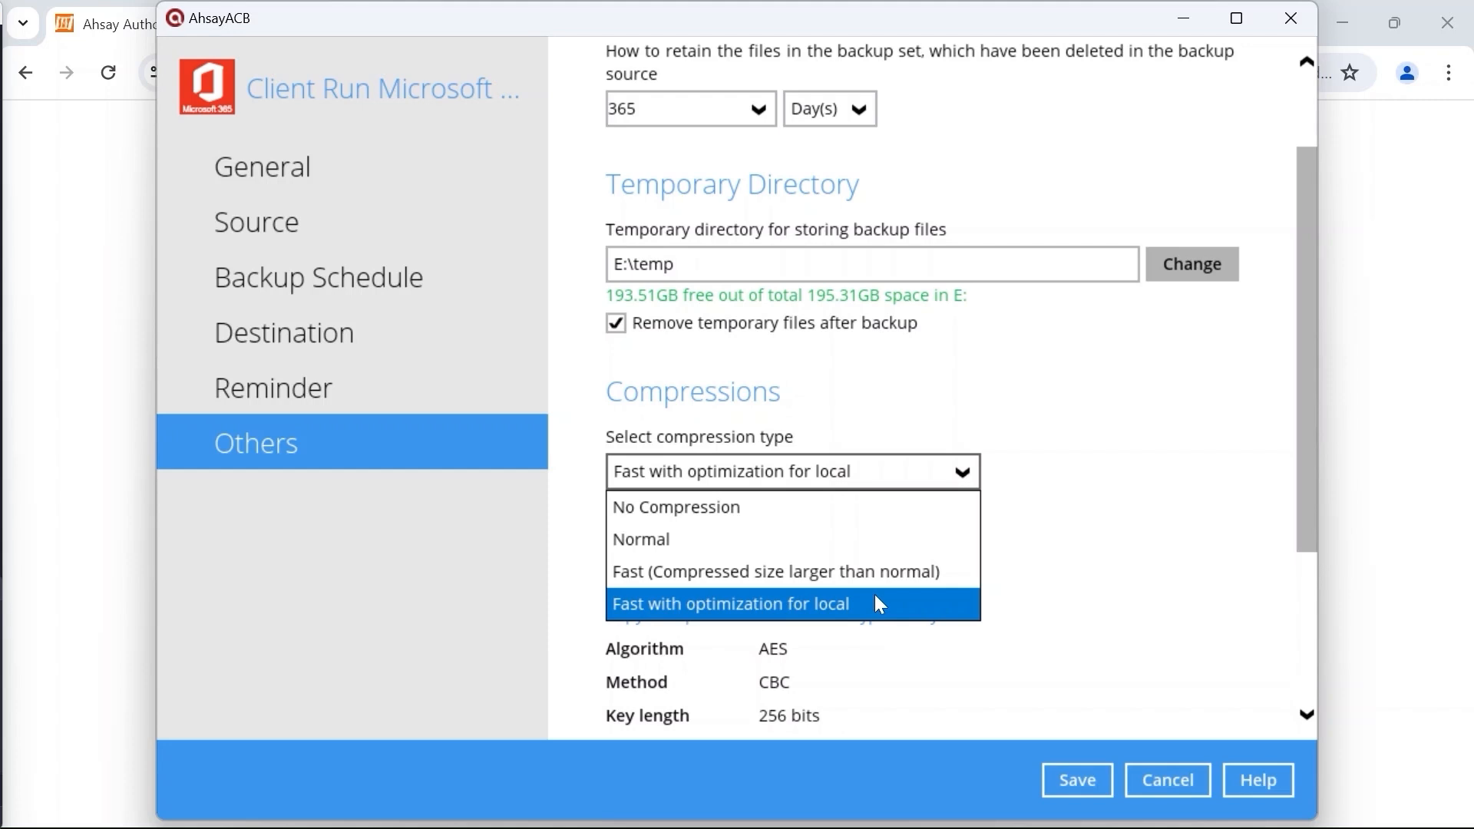
pyautogui.click(1075, 771)
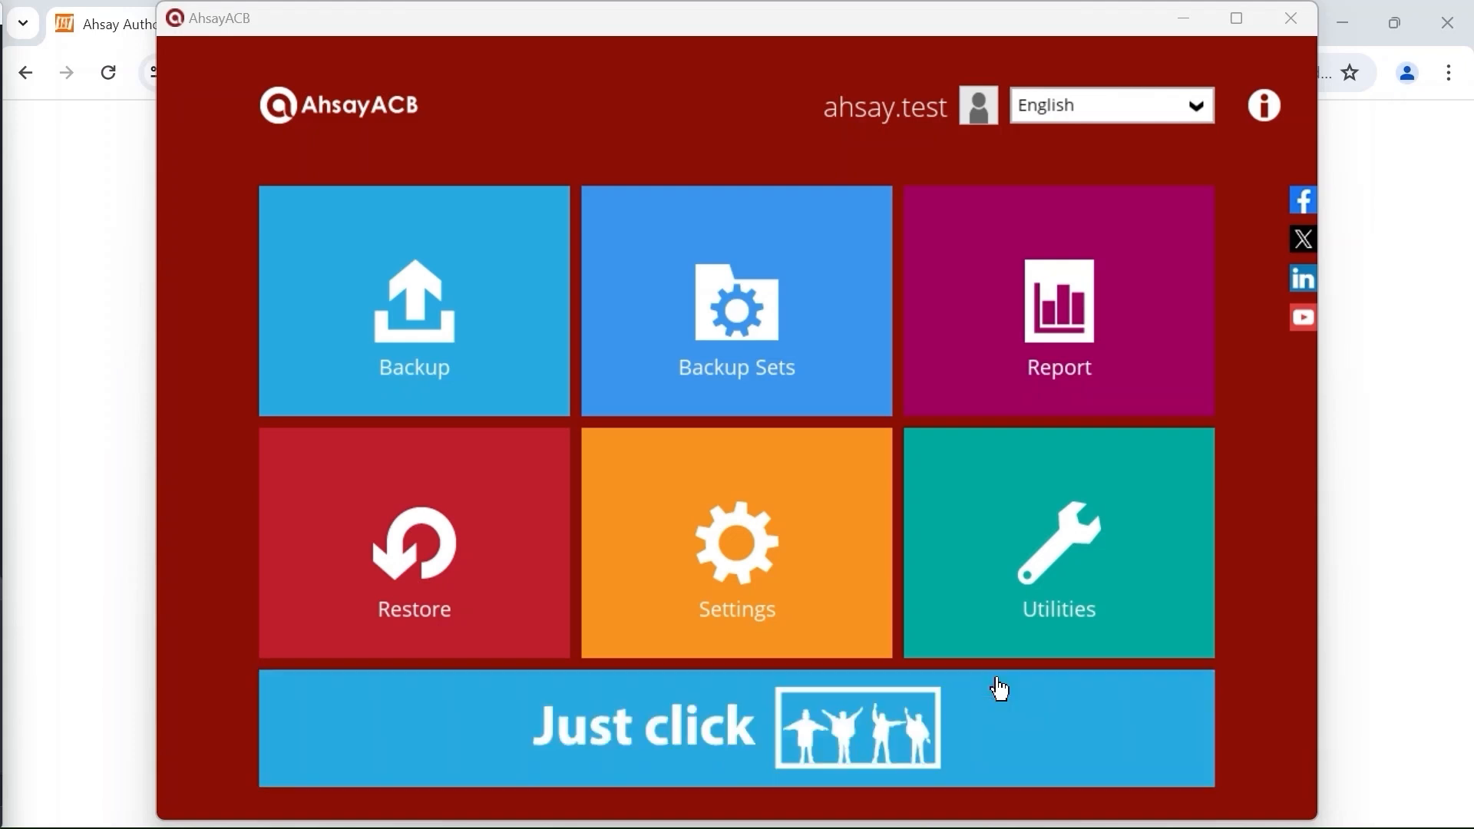
# Step: Back up the Client Run Microsoft 365 Backup Set with Run Retention Policy after backup unticked
pyautogui.click(519, 311)
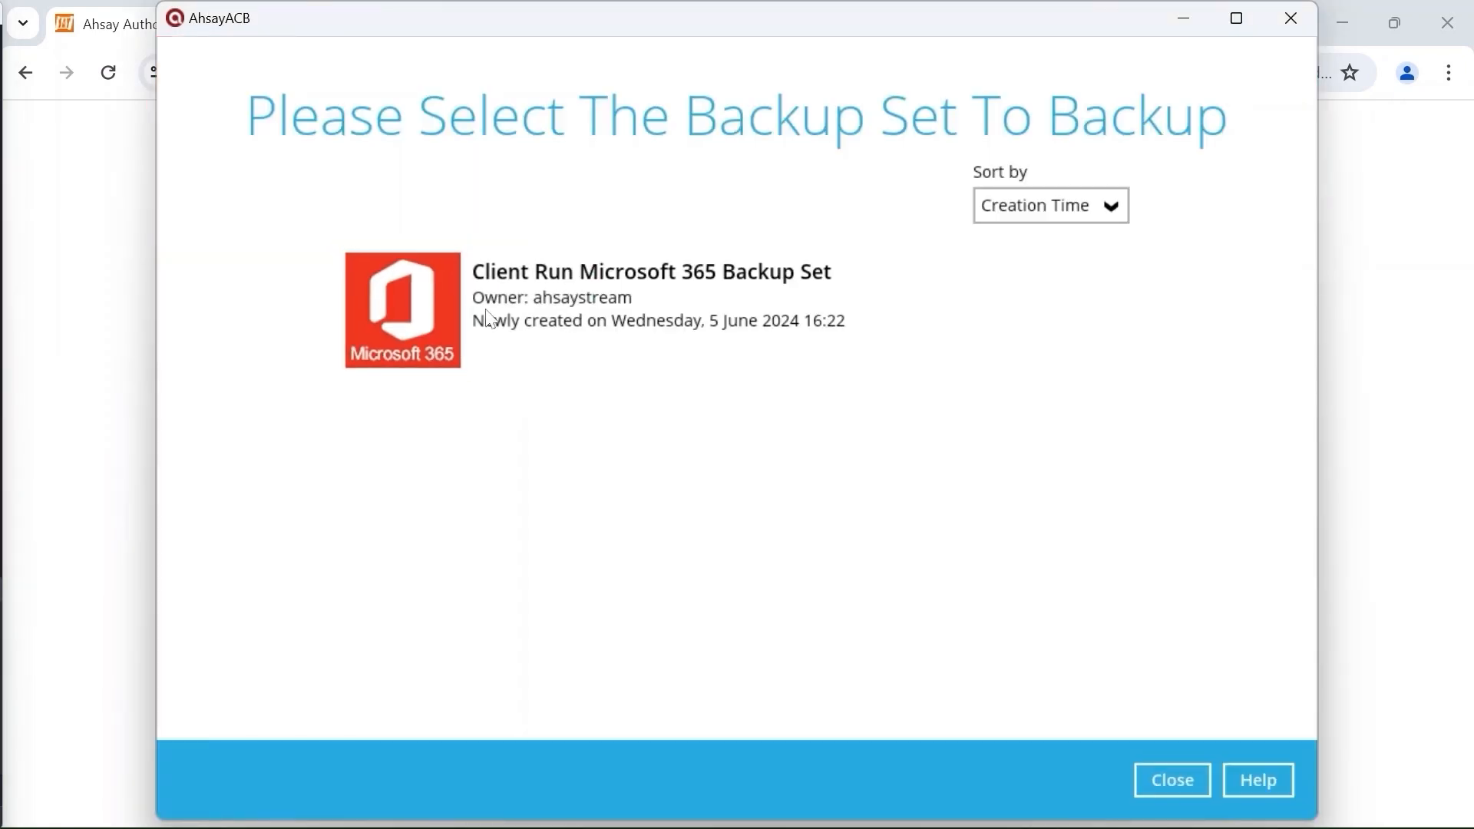
pyautogui.click(685, 296)
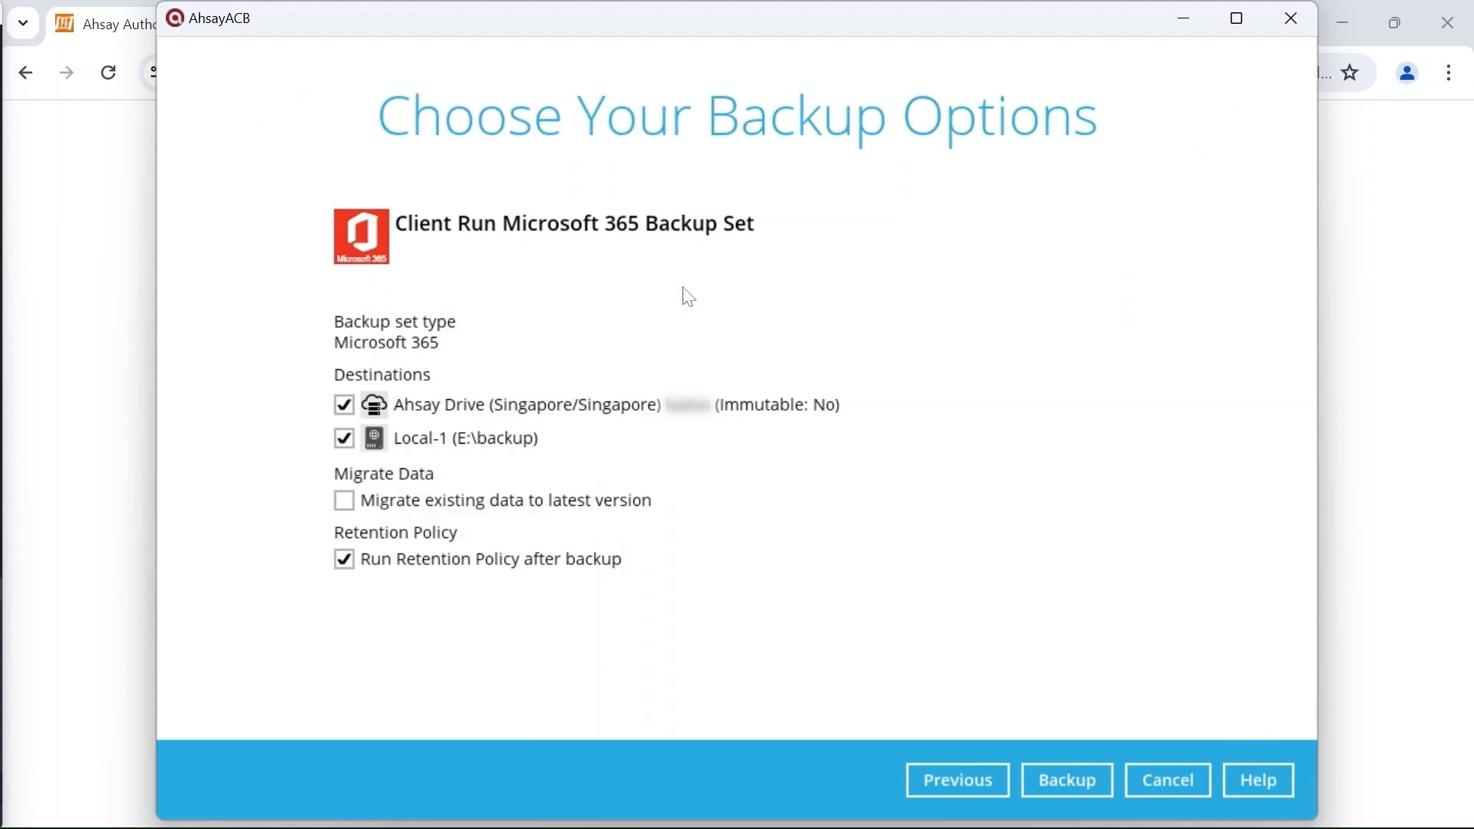
pyautogui.click(347, 567)
pyautogui.click(1084, 780)
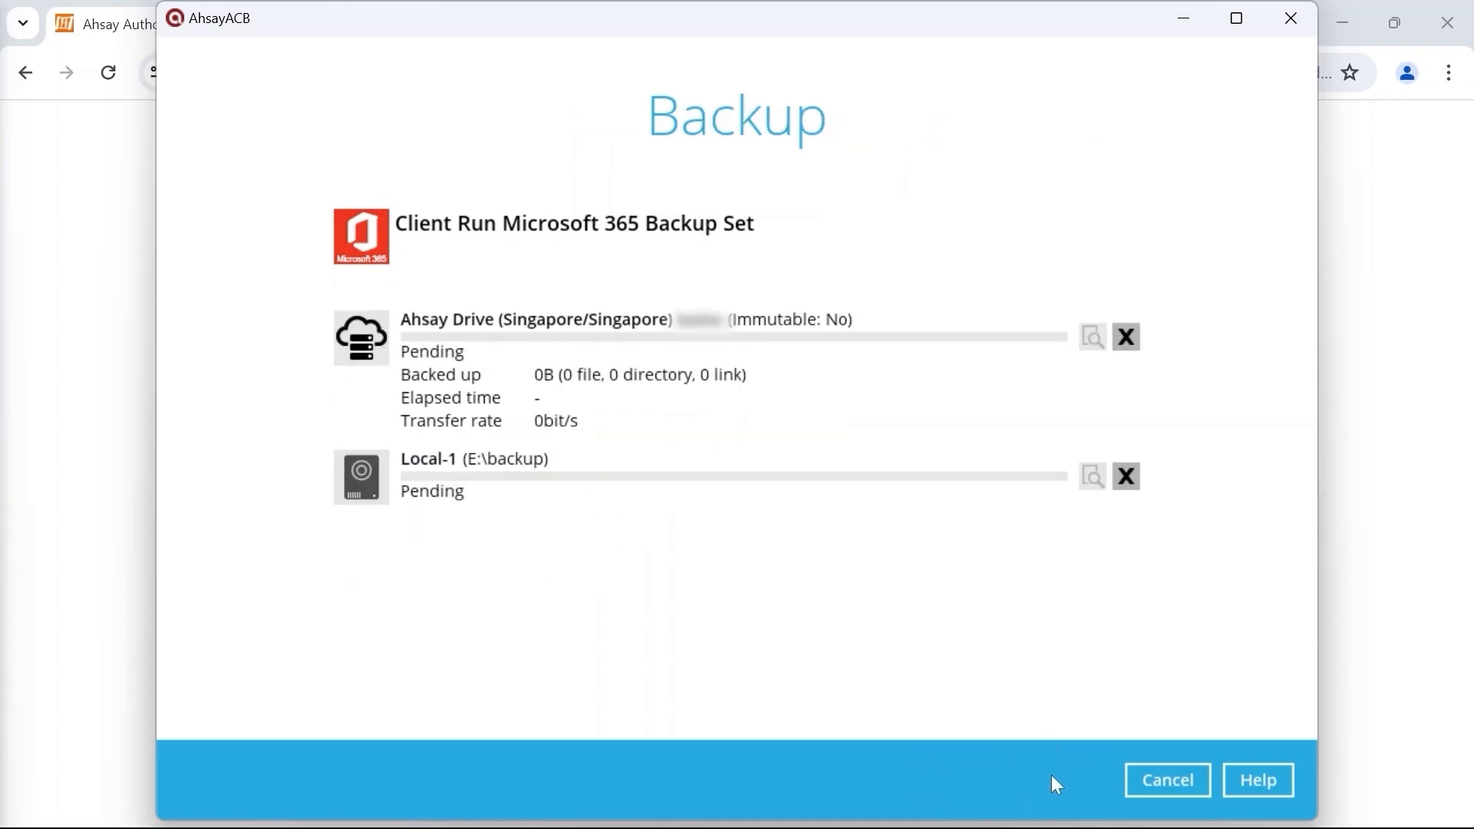